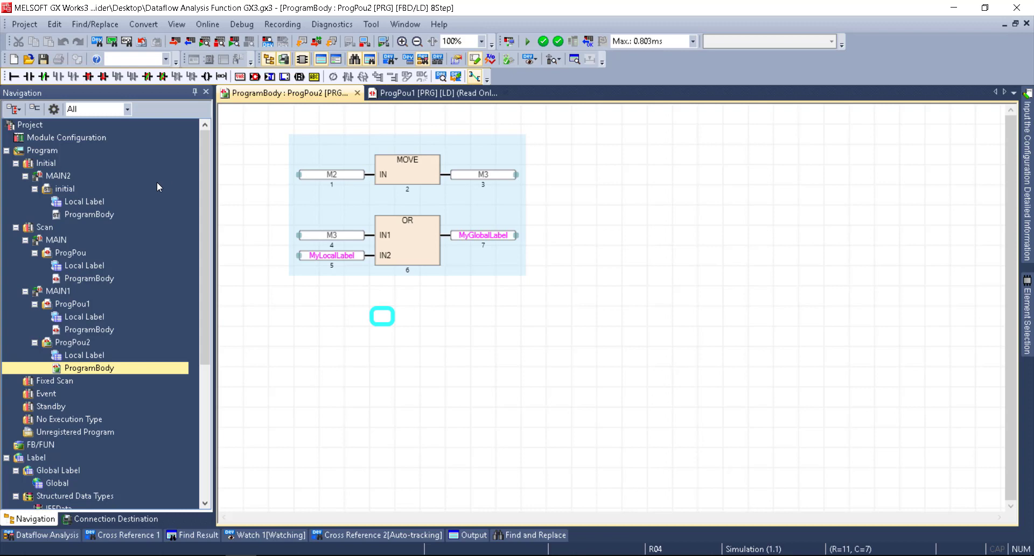
Step: Open the initial, ProgPou, ProgPou1 and ProgPou2 program bodies as editor tabs, ending on ProgPou2
left_click(60, 187)
double_click(82, 214)
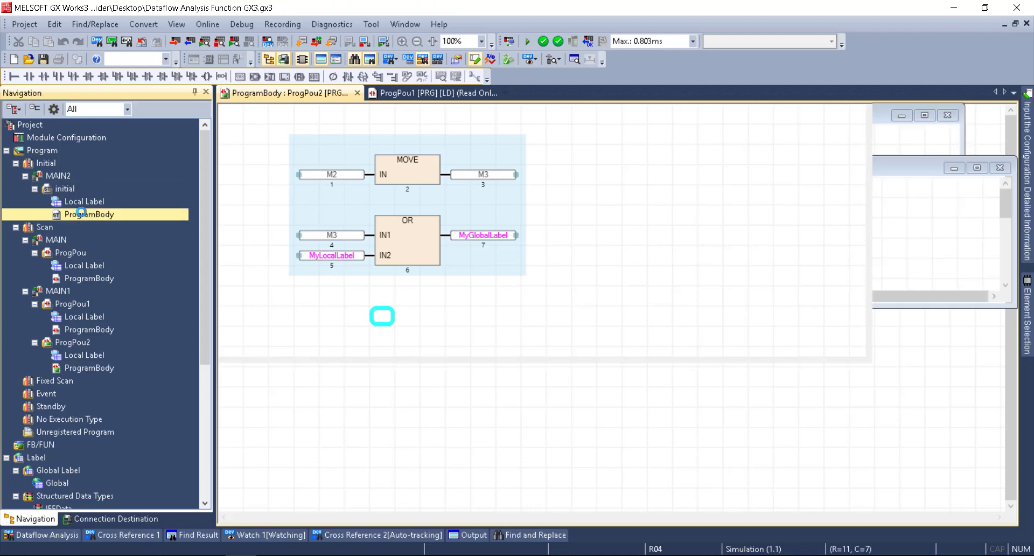
double_click(79, 278)
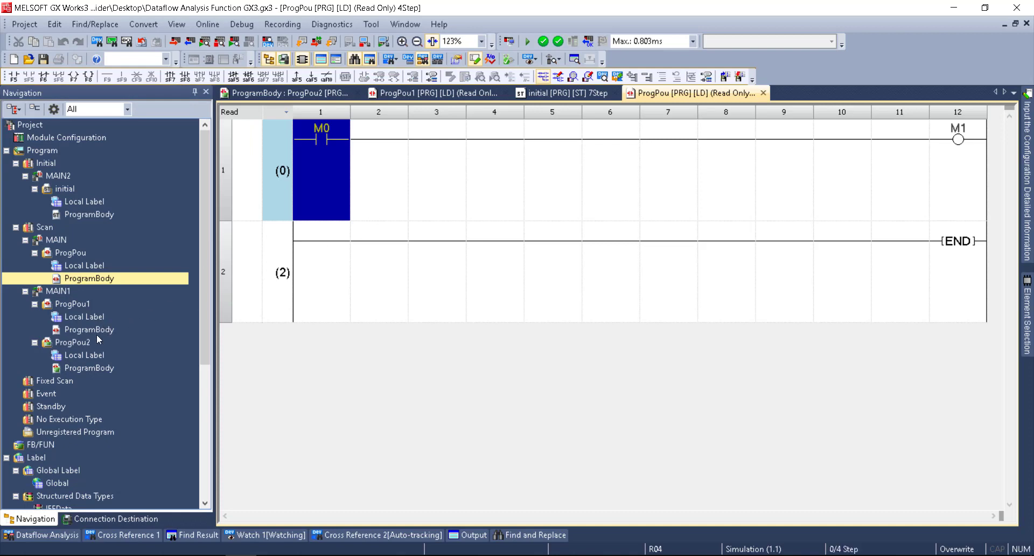
double_click(96, 330)
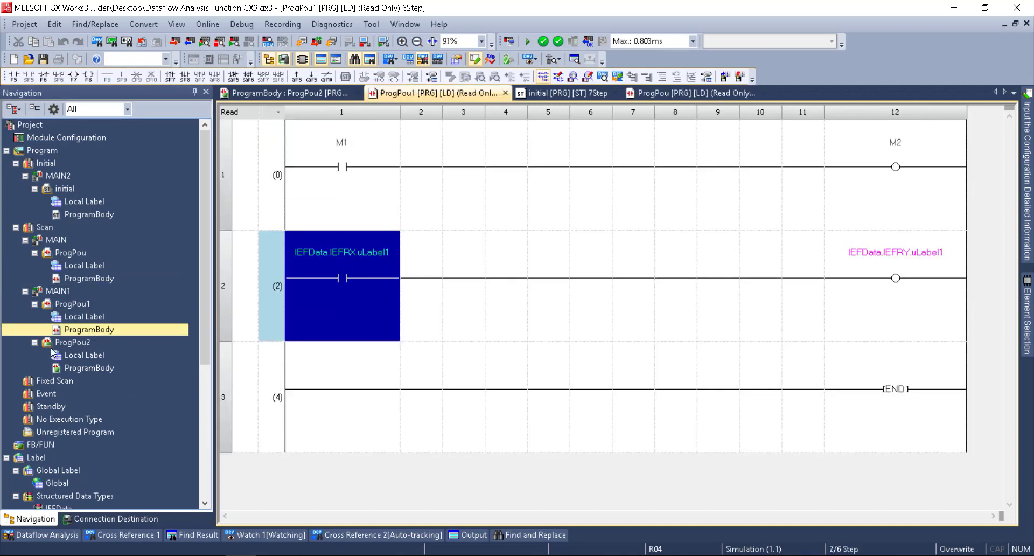
double_click(79, 368)
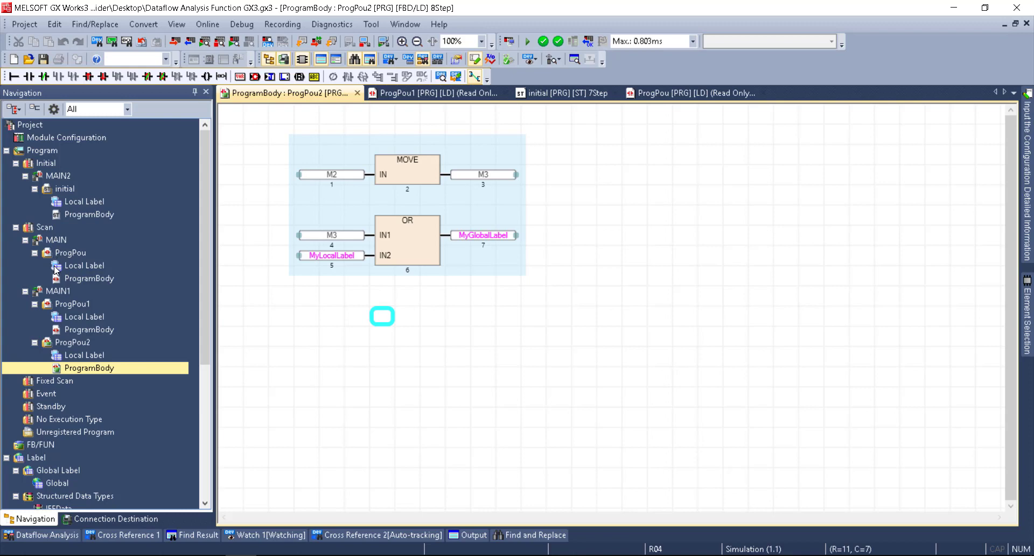
Step: Search the whole project for M3 and jump to its occurrence at the OR block input
left_click(489, 177)
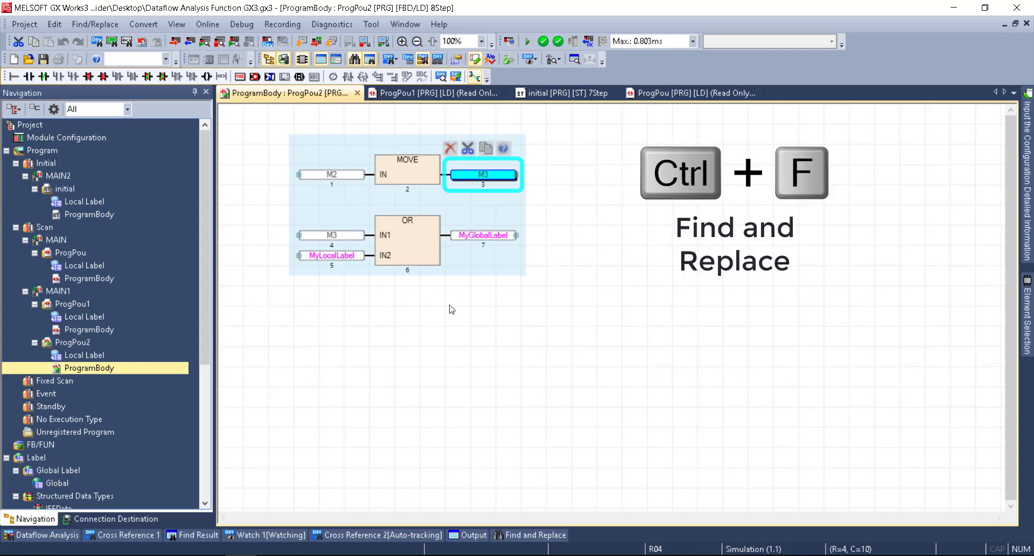
key("ctrl+f")
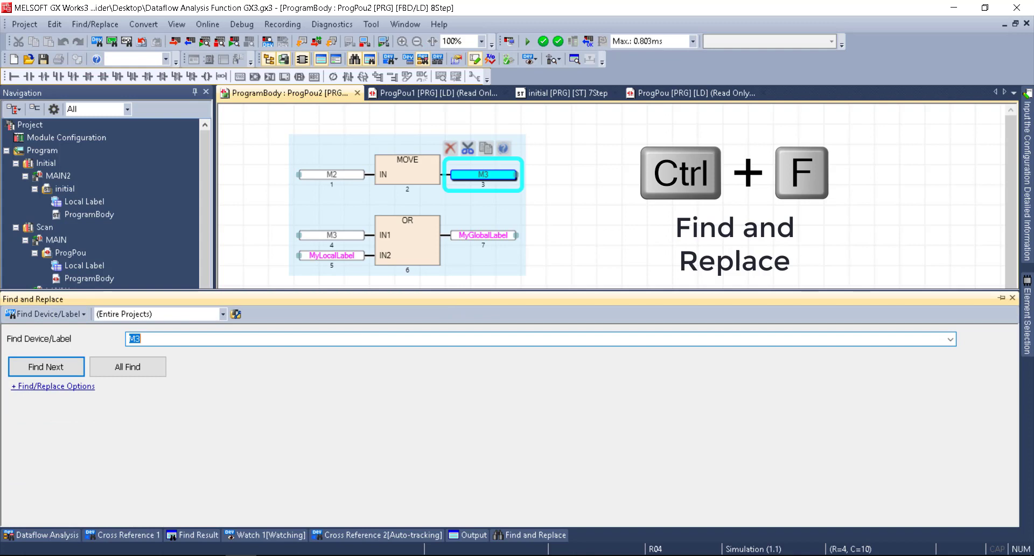
left_click(123, 369)
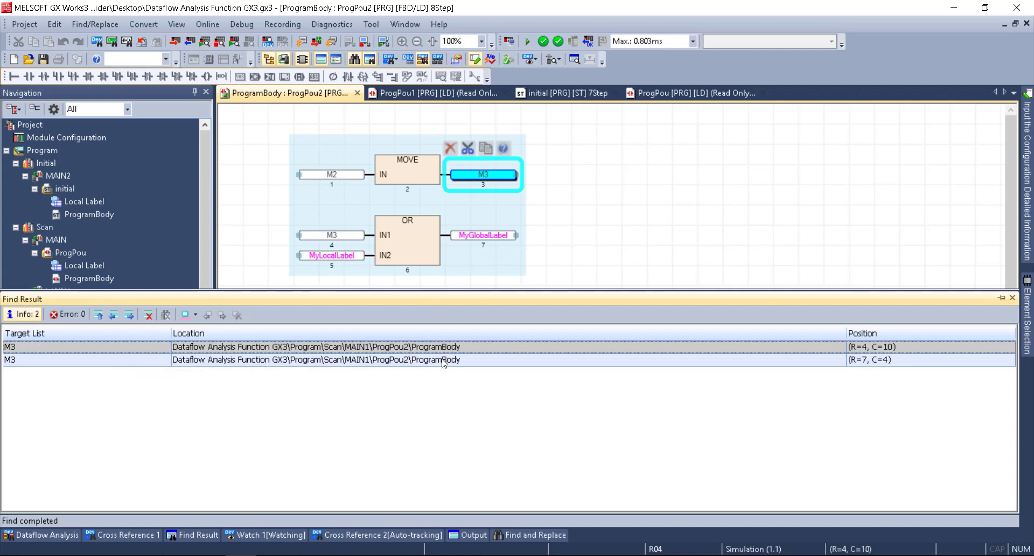
double_click(443, 359)
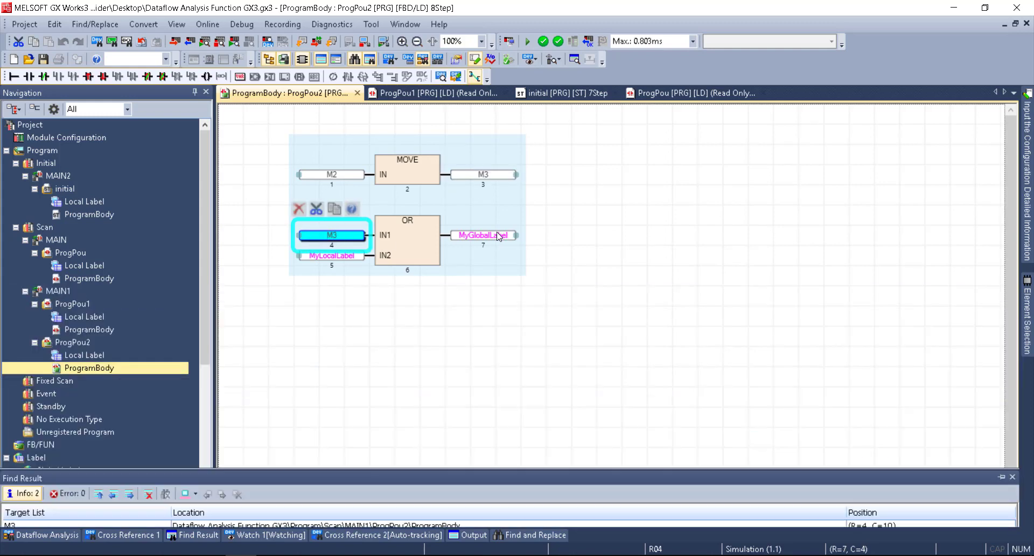
Step: Search the project for MyGlobalLabel and open its global label definition
left_click(484, 237)
key("ctrl+f")
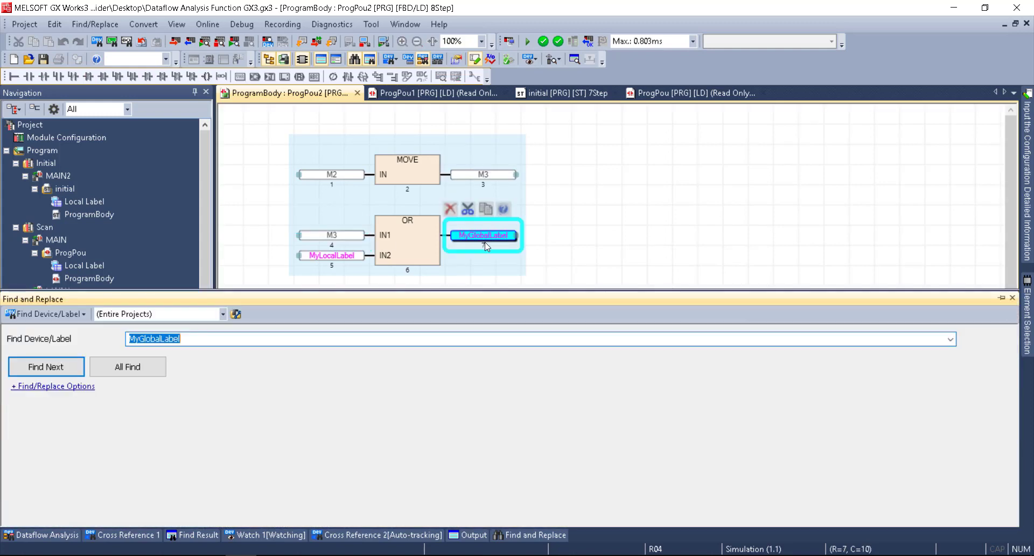
left_click(157, 372)
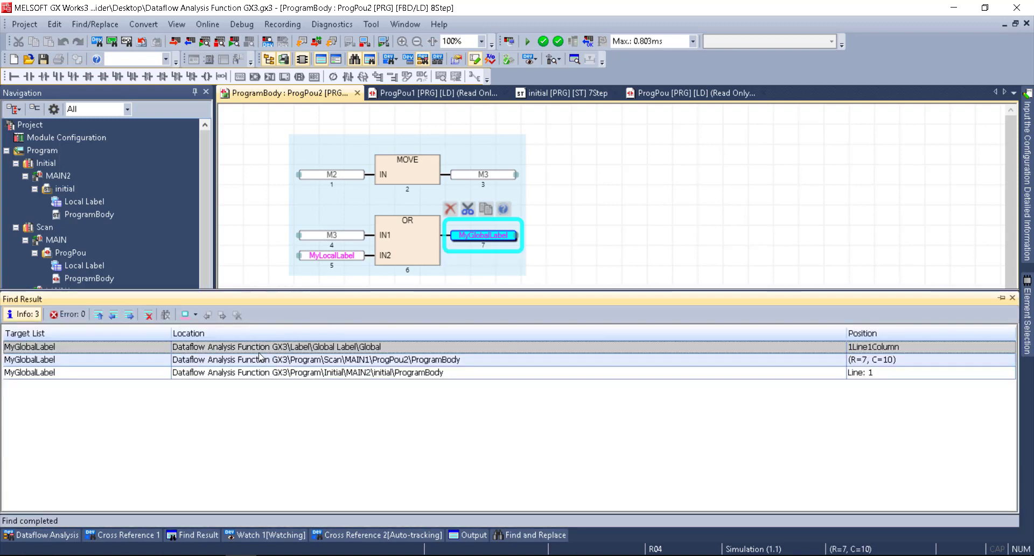
double_click(260, 348)
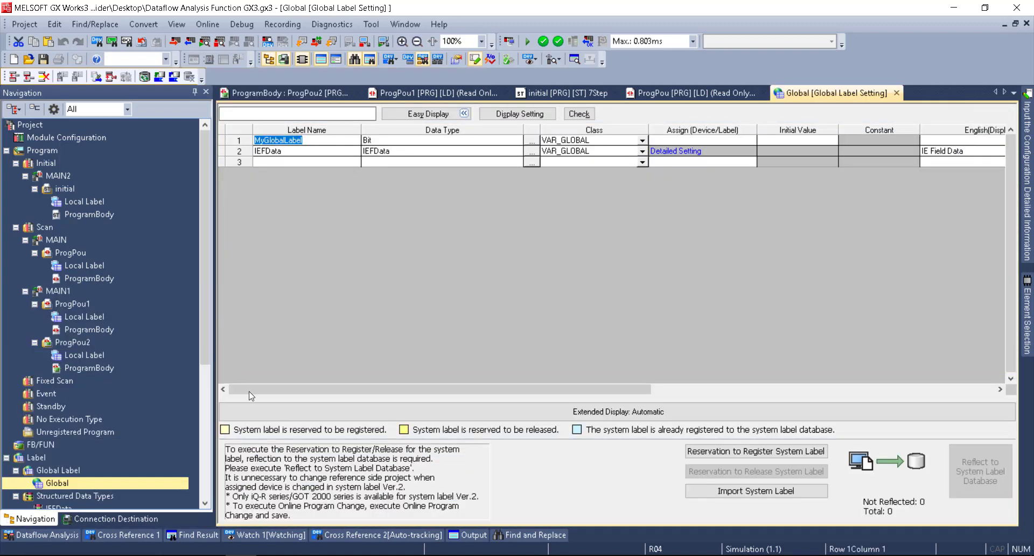
Step: Jump to MyGlobalLabel's uses in ProgPou2 and initial, then review the other program tabs
left_click(530, 536)
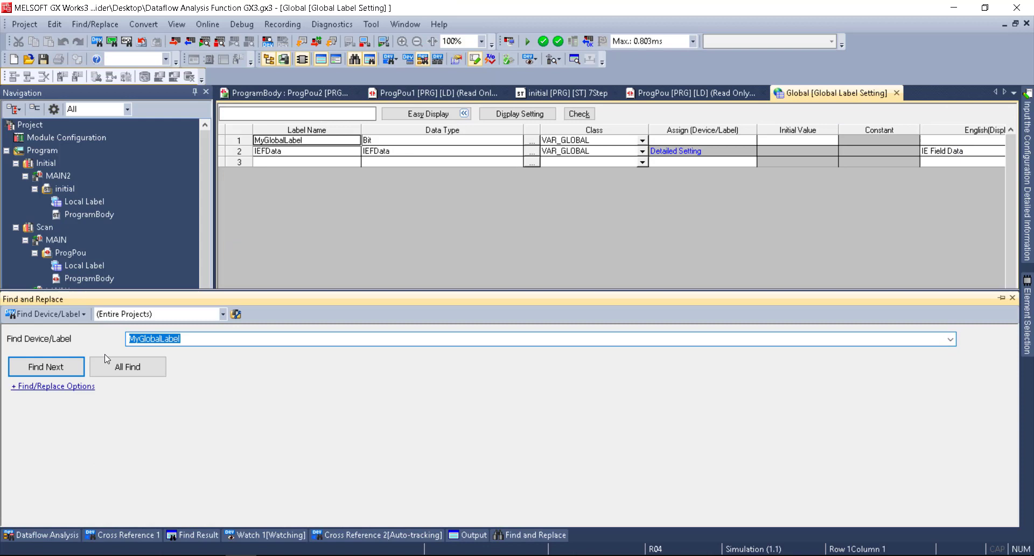
left_click(120, 365)
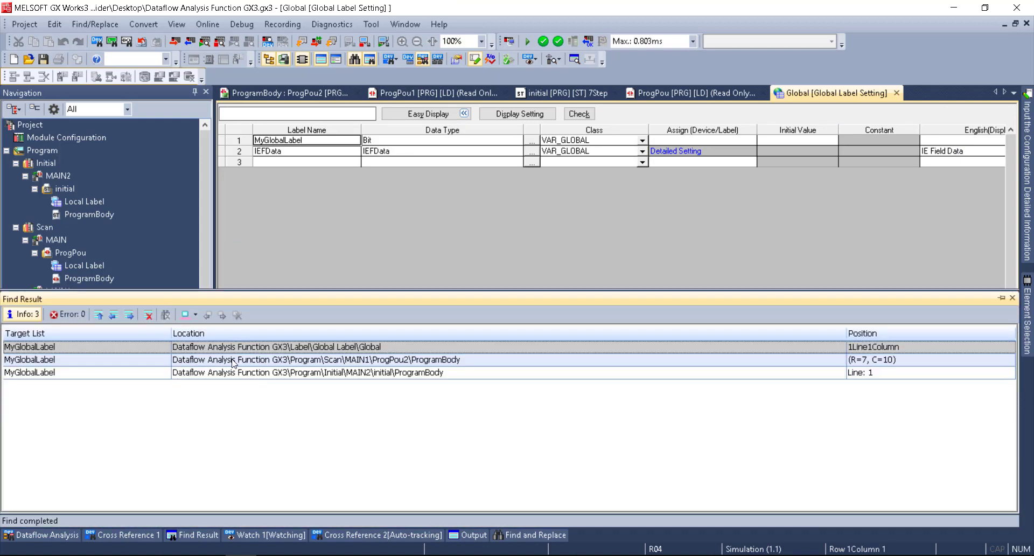
double_click(230, 360)
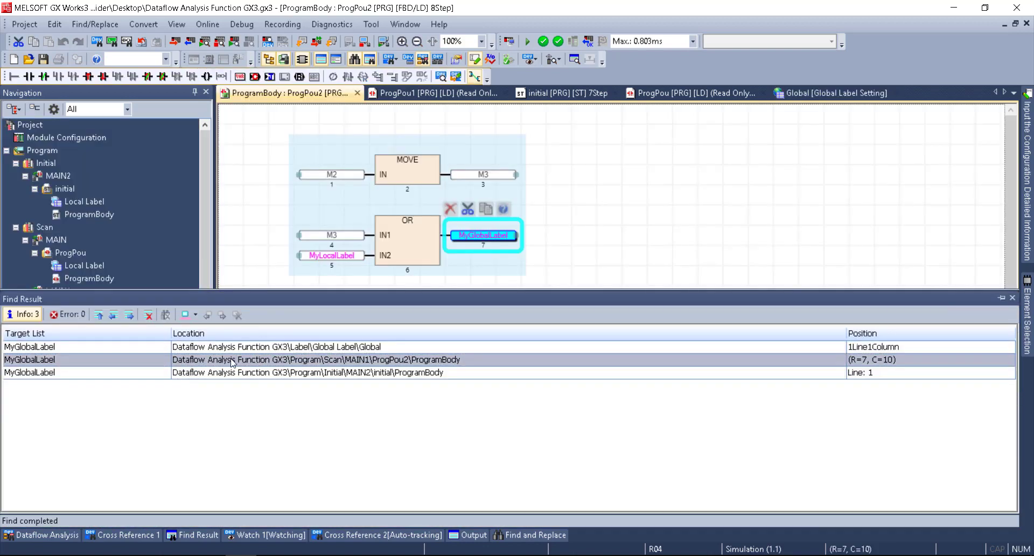
double_click(236, 374)
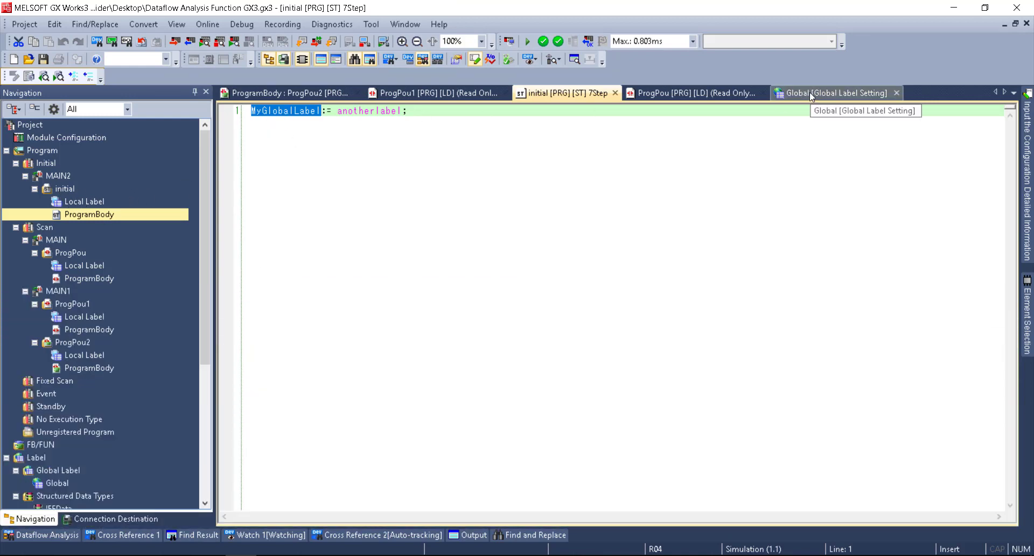
left_click(687, 93)
left_click(409, 94)
left_click(311, 98)
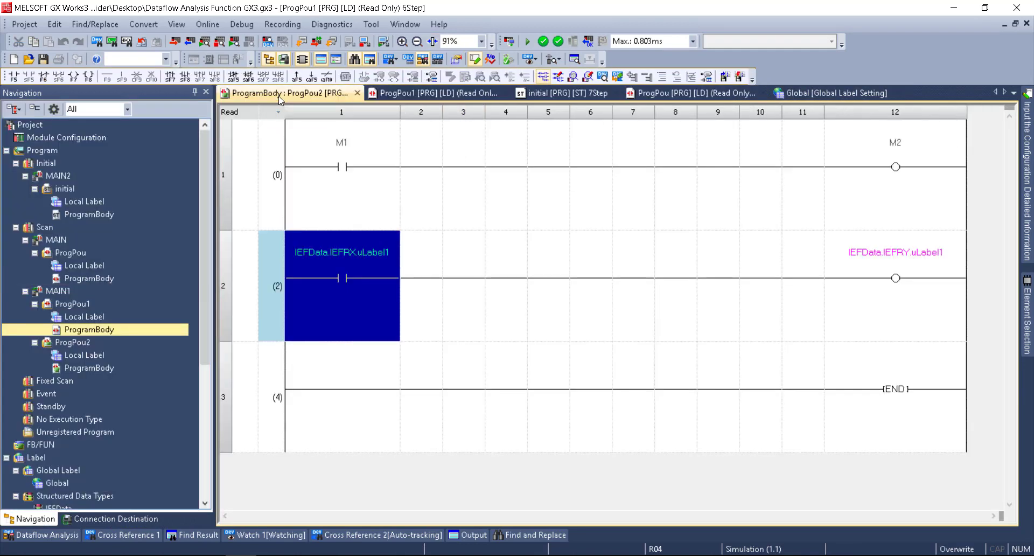
Step: Show cross references for MyGlobalLabel on ProgPou2's OR output, rerun the search, and reselect the label
left_click(507, 299)
left_click(498, 240)
key("ctrl+e")
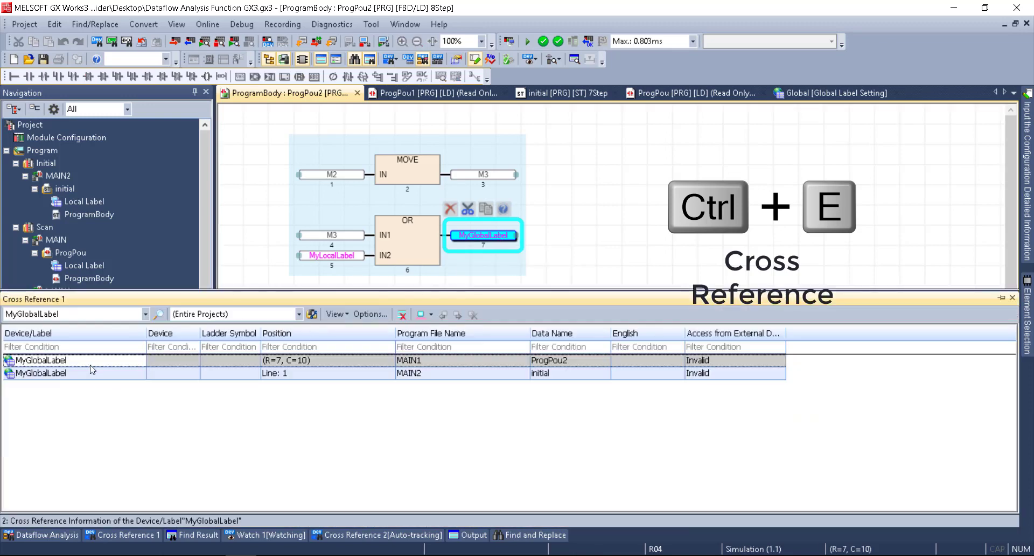
double_click(59, 314)
key("Return")
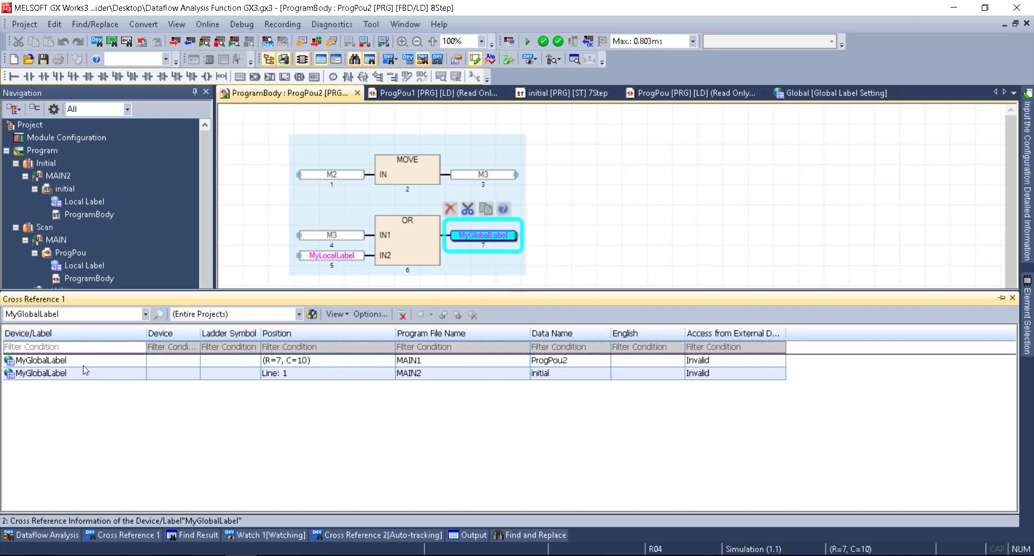
left_click(603, 233)
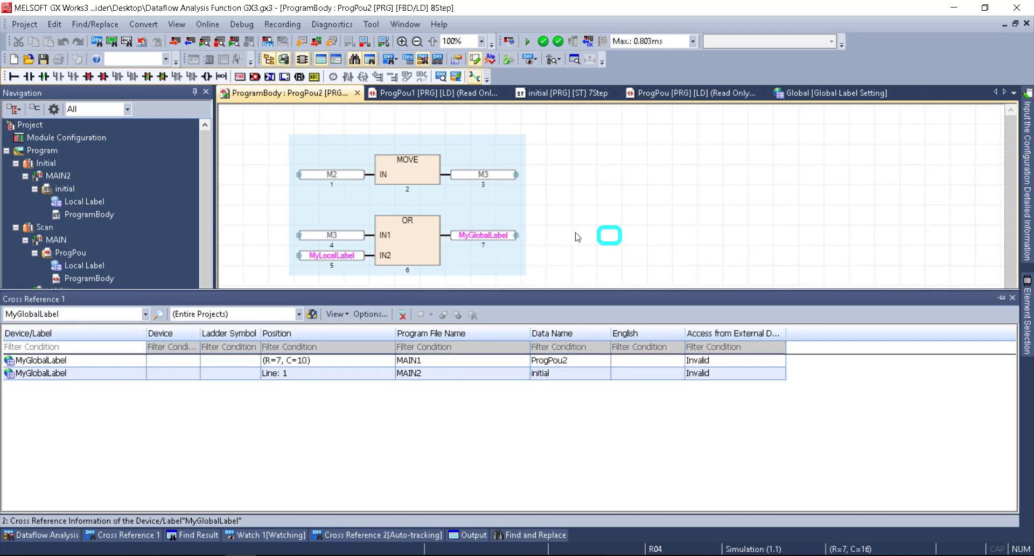
left_click(489, 235)
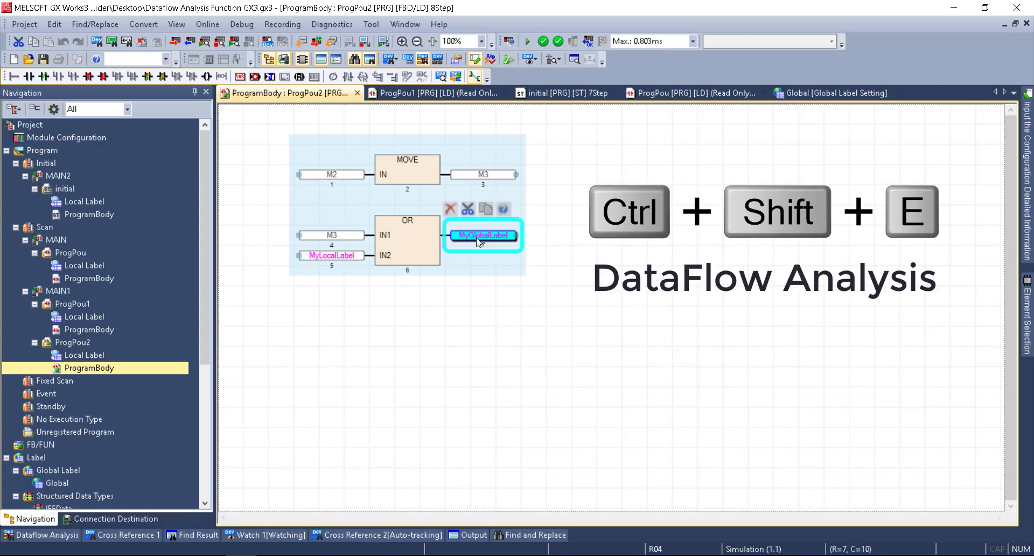
Step: Run a dataflow analysis on MyGlobalLabel with Ctrl+Shift+E and locate the panel's menu entry
key("ctrl+shift+e")
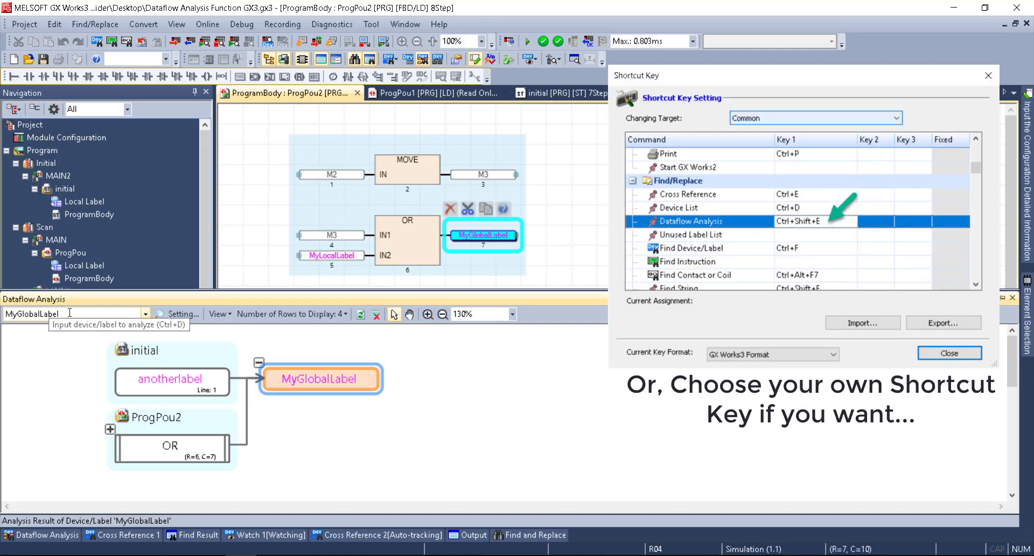
left_click(35, 24)
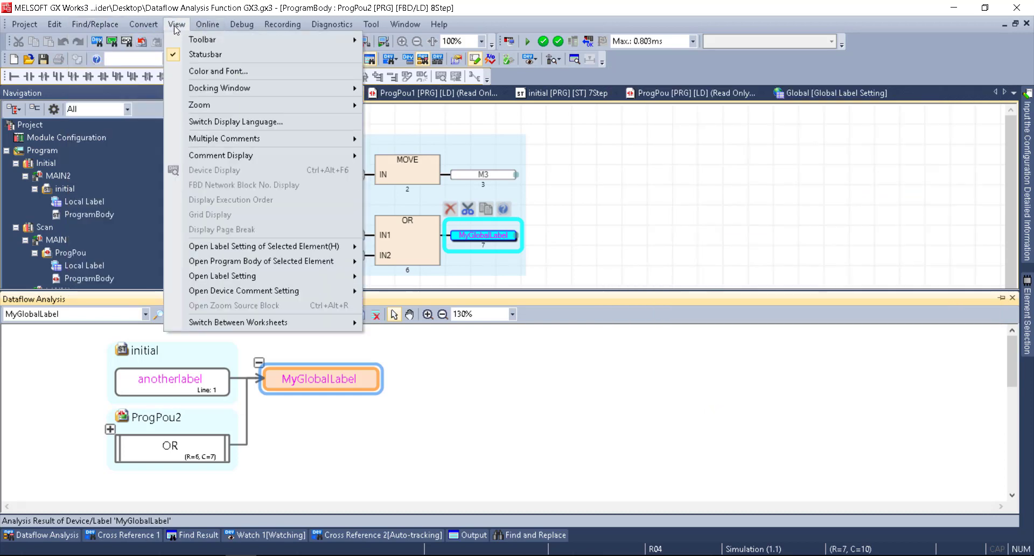
mouse_move(219, 87)
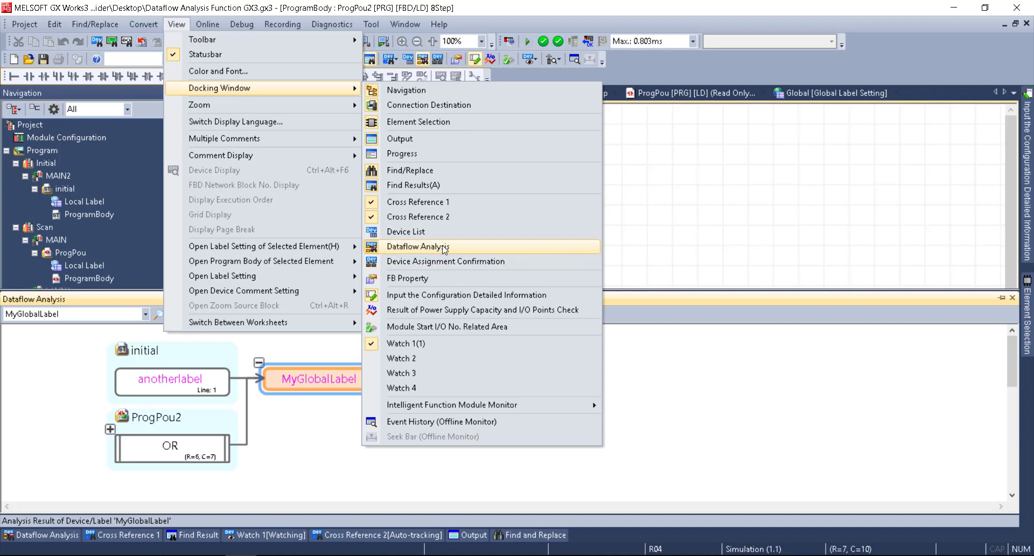
Step: Show the Dataflow Analysis panel from Docking Window and pan MyGlobalLabel's graph toward the centre
left_click(445, 247)
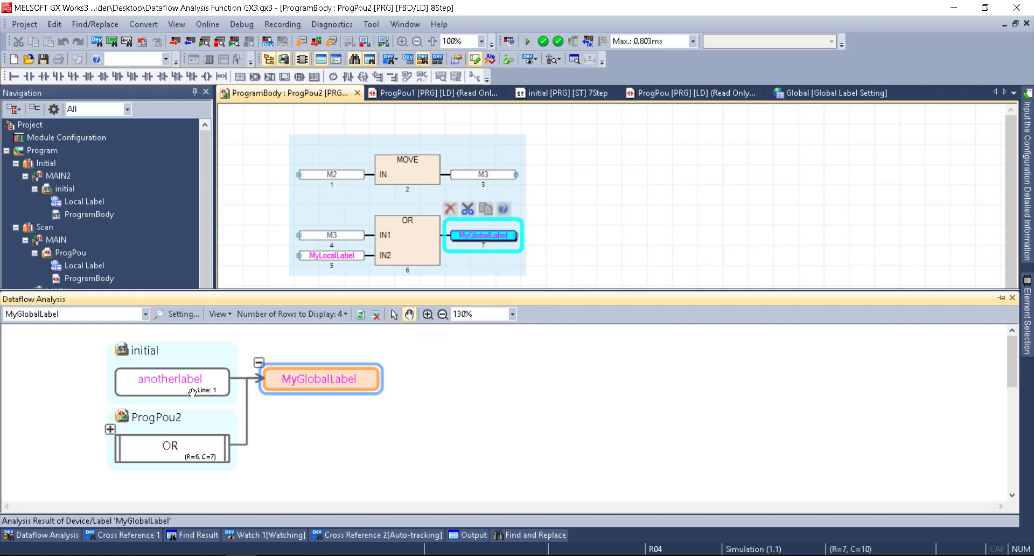
left_click_drag(192, 392, 462, 390)
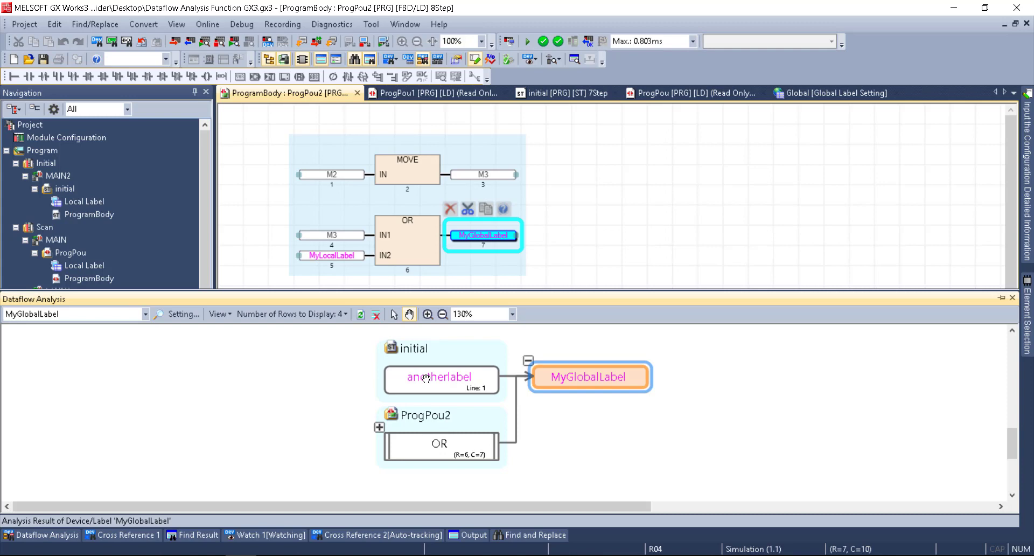
Step: Jump to anotherlabel in initial, dock the dataflow results below the editor, and locate ProgPou2's OR block
left_click(393, 313)
double_click(438, 380)
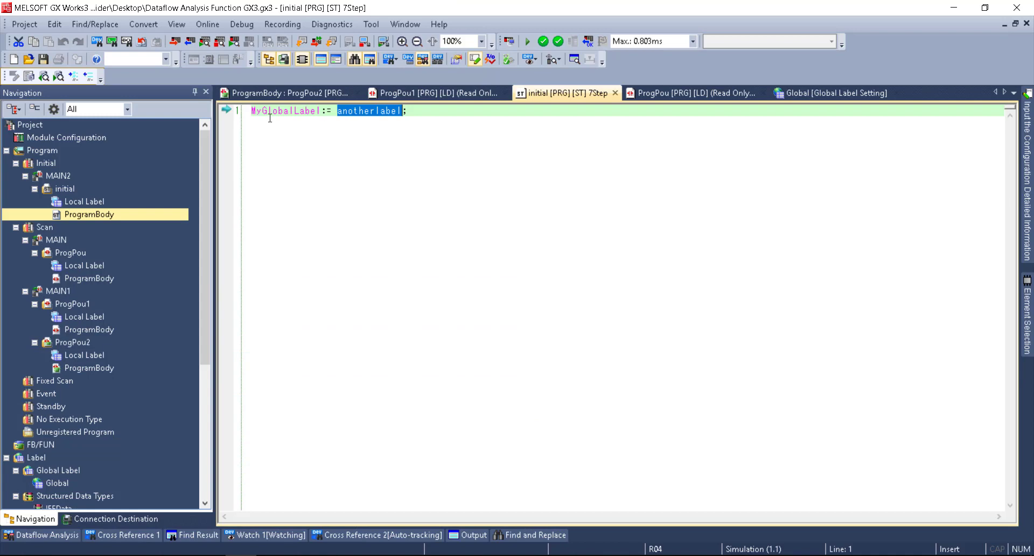
left_click(41, 535)
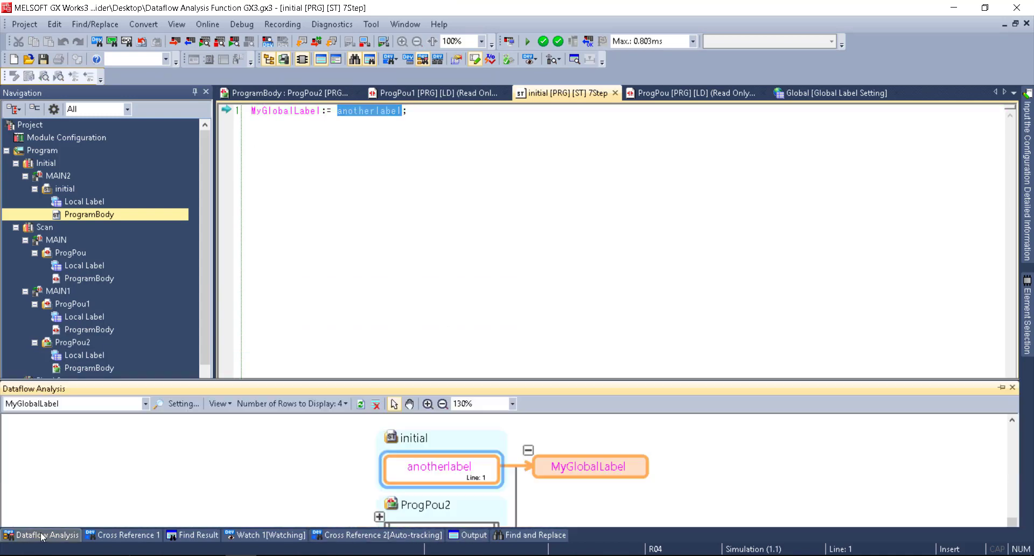
left_click(1002, 298)
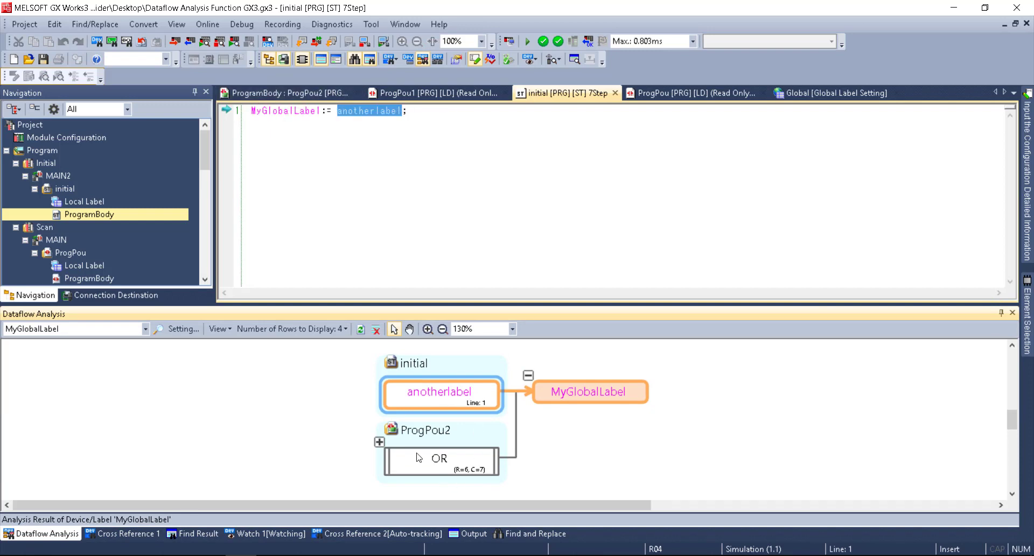
double_click(440, 458)
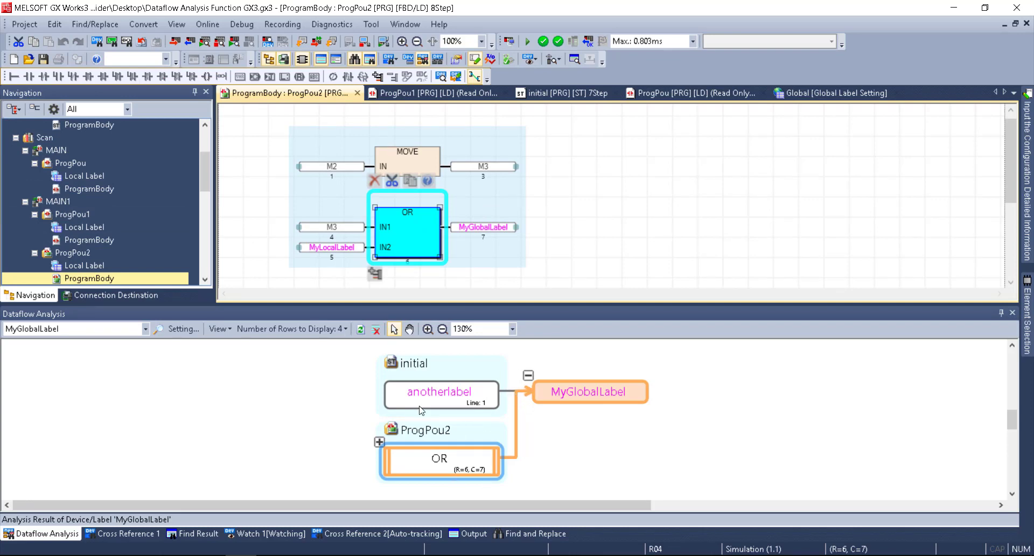
Step: Expand the OR node's inputs, then enlarge, zoom out and pan the dataflow diagram
left_click(379, 442)
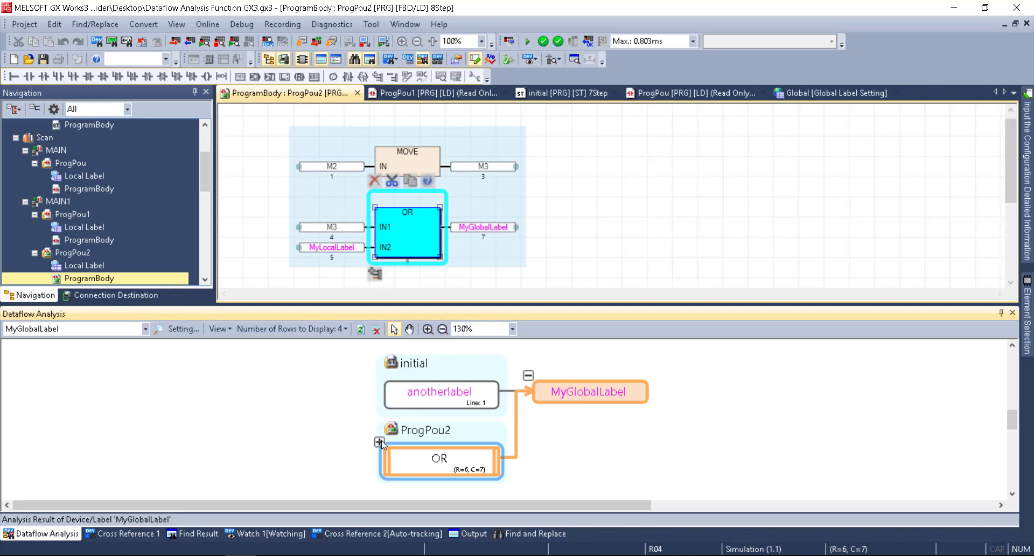
left_click(411, 330)
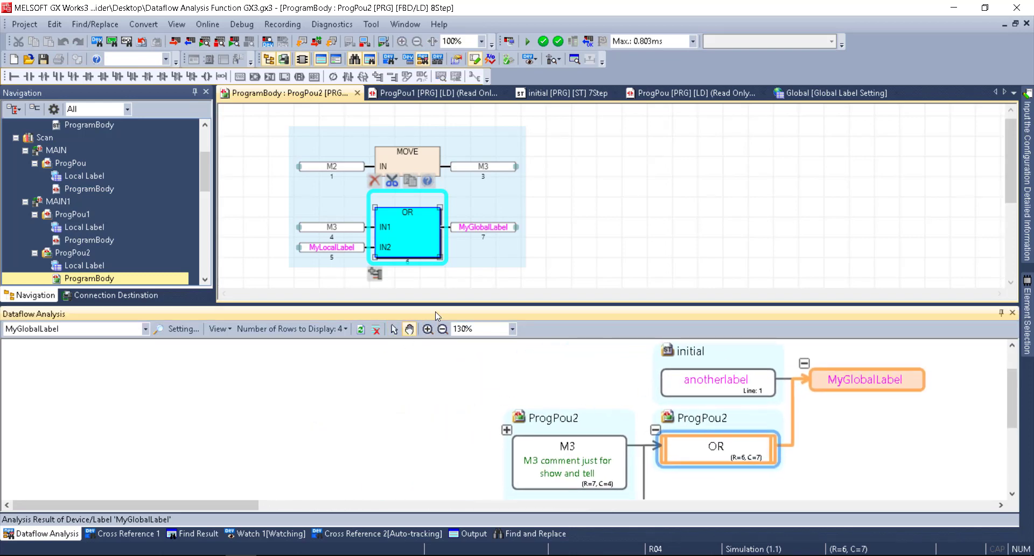
left_click_drag(436, 311, 437, 279)
left_click(443, 297)
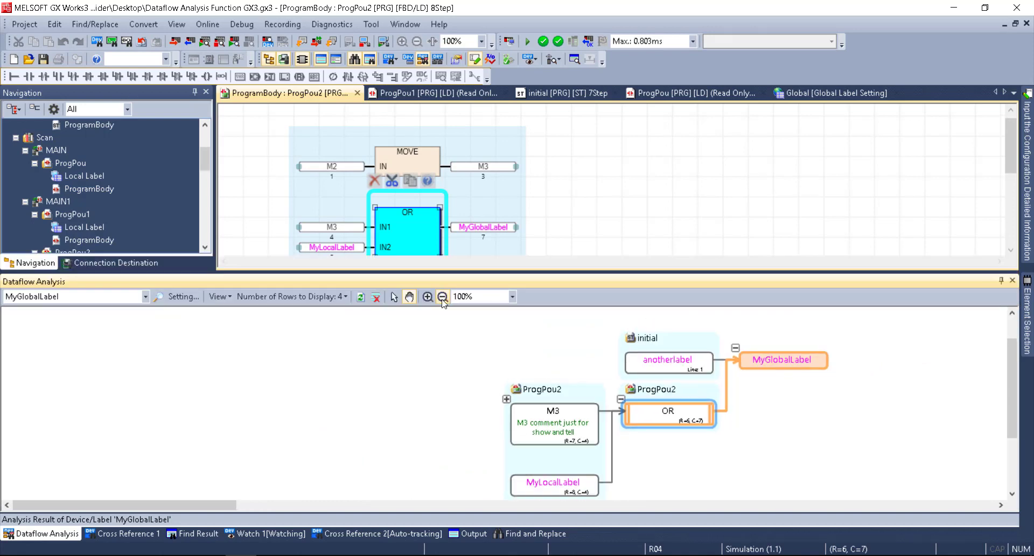
left_click_drag(553, 393, 592, 369)
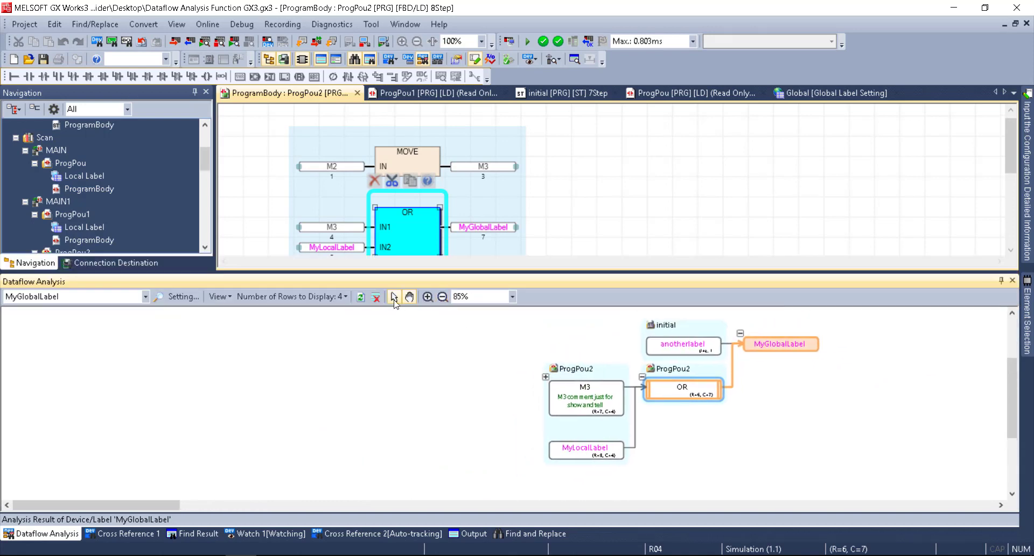
left_click(395, 298)
Step: Expand upstream through MOVE, M2 and M1 to M0, then jump to M3 and the MOVE block
left_click(546, 377)
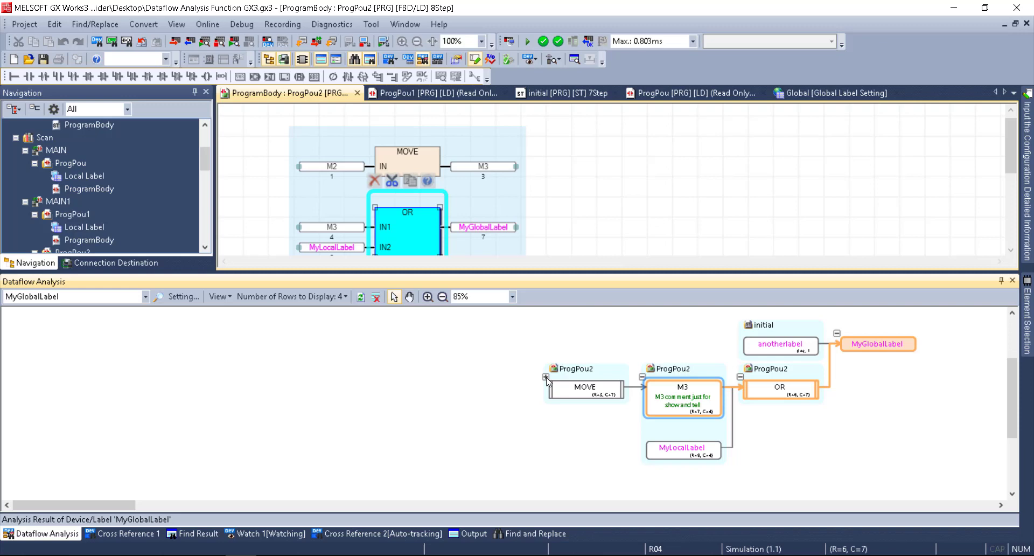
left_click(546, 376)
left_click(545, 377)
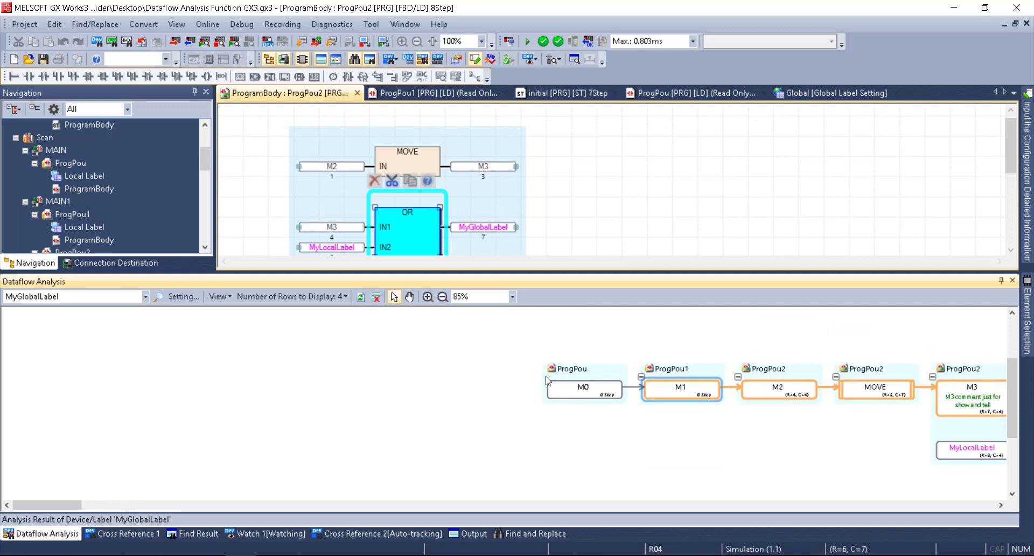
left_click(409, 298)
left_click_drag(1002, 420, 714, 428)
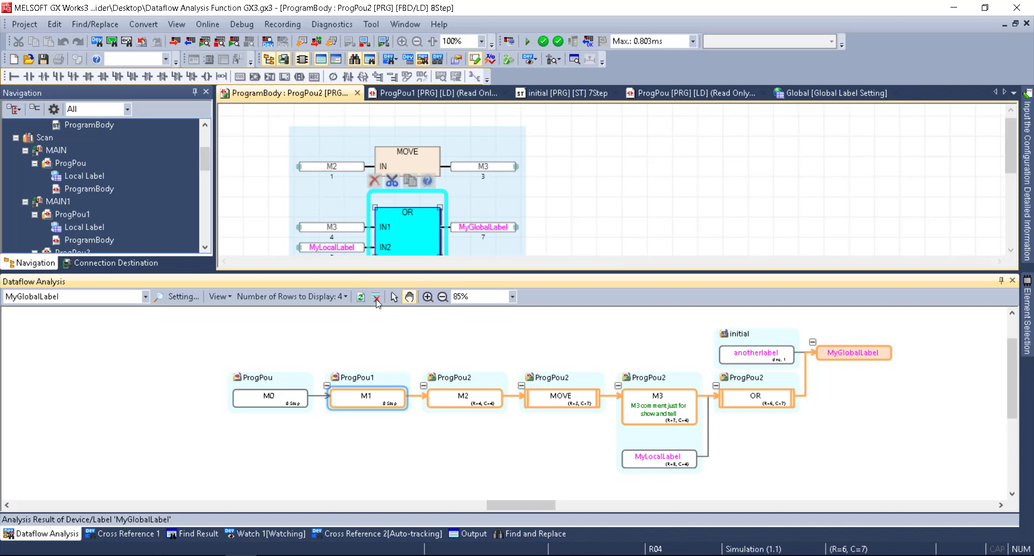
left_click(393, 297)
double_click(638, 410)
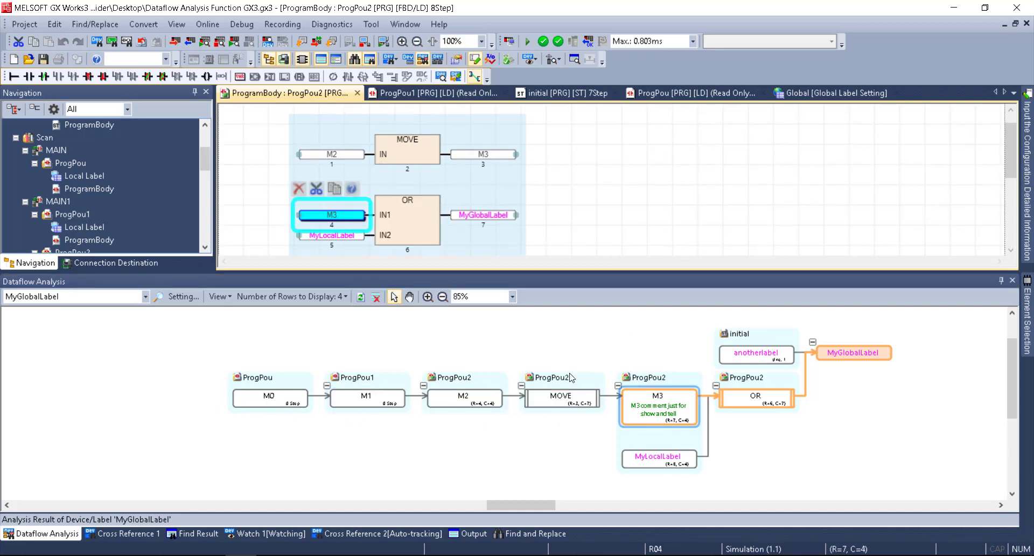
double_click(552, 399)
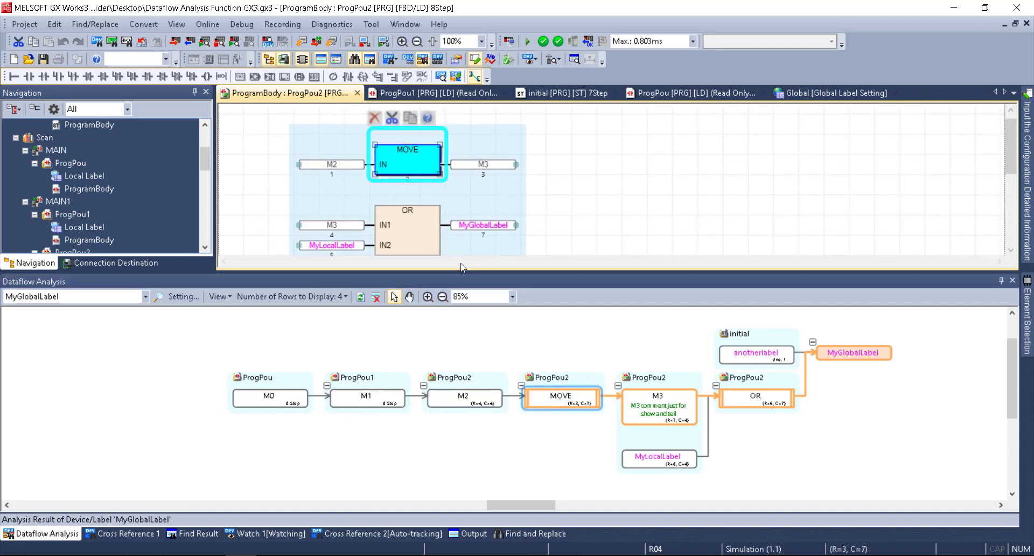
Step: Jump to M2 and to M1 in ProgPou1's ladder, keeping Display Device/Label and Comment on
double_click(455, 396)
double_click(381, 400)
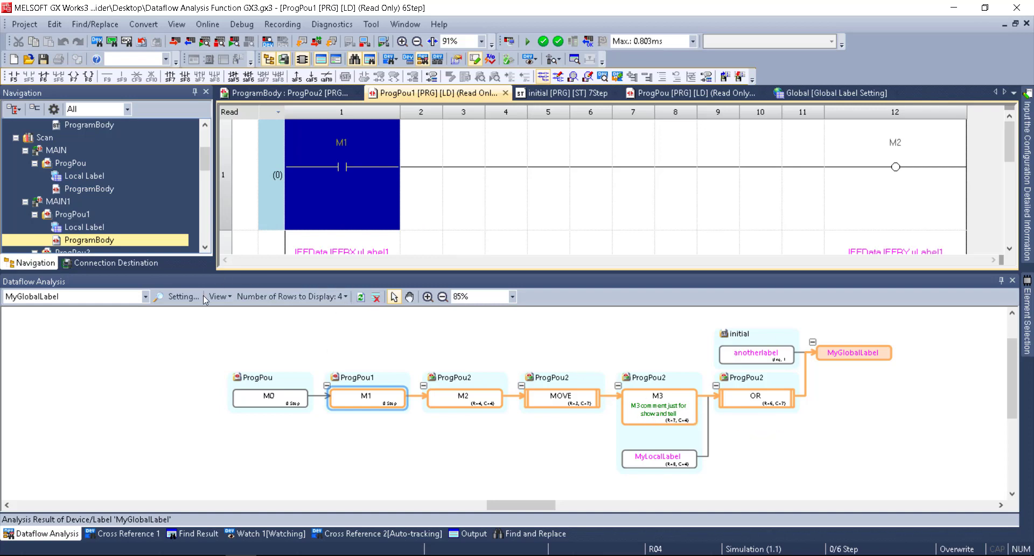
left_click(219, 297)
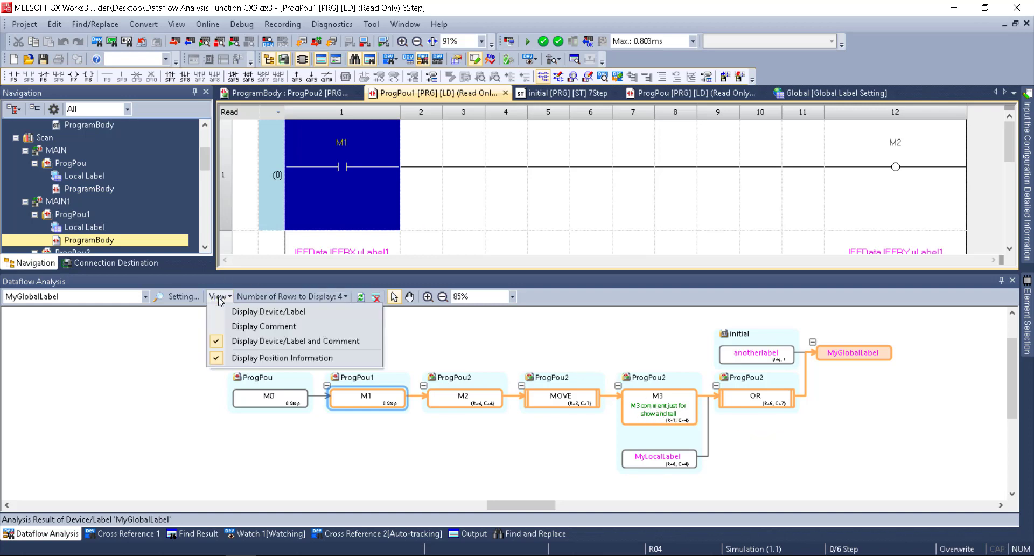
left_click(257, 313)
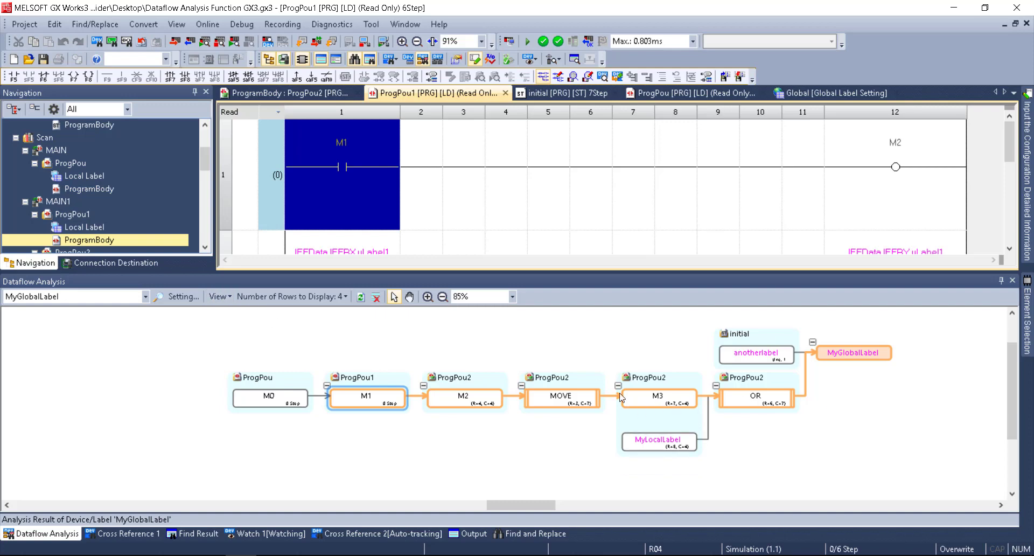
left_click(219, 297)
left_click(243, 341)
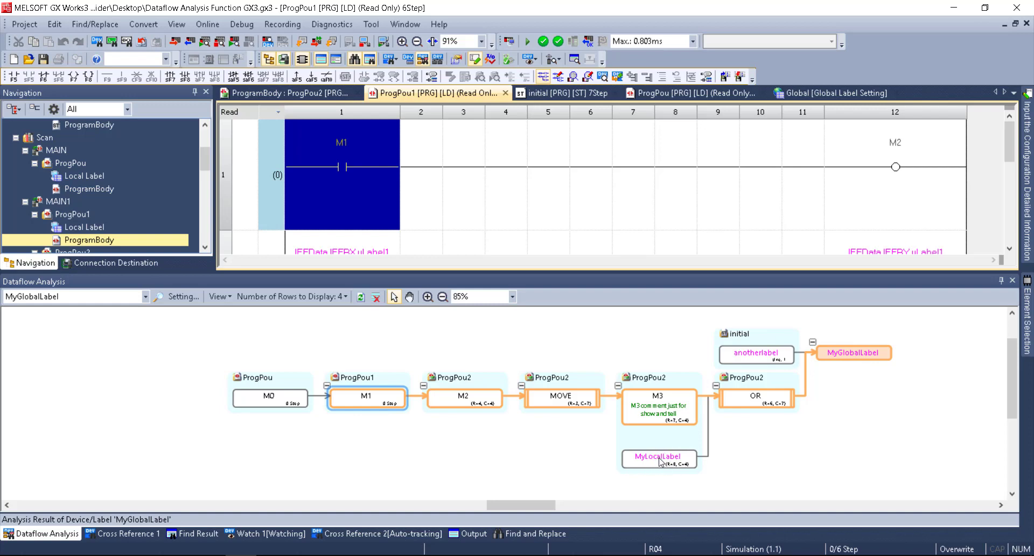
Step: Pan the dataflow graph to show the full M0-to-MyGlobalLabel chain and select the M2 node
left_click(731, 436)
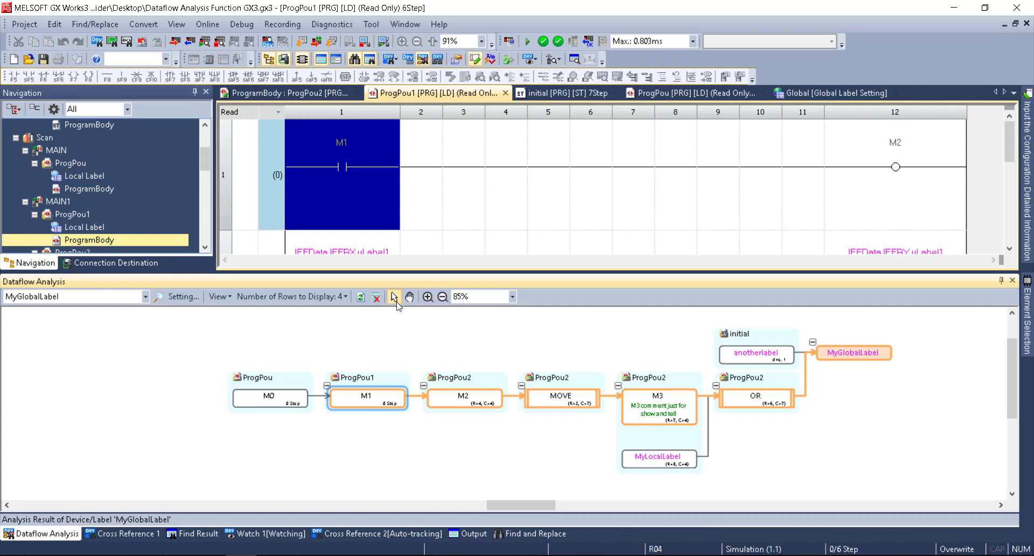
left_click(410, 297)
left_click_drag(585, 354, 470, 351)
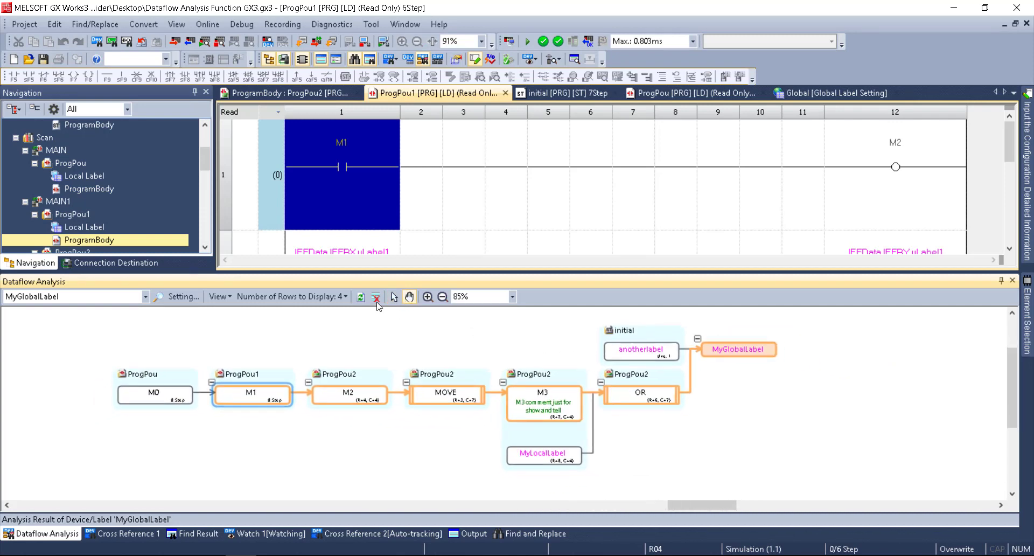
left_click(394, 296)
left_click(410, 296)
left_click(393, 296)
left_click(368, 396)
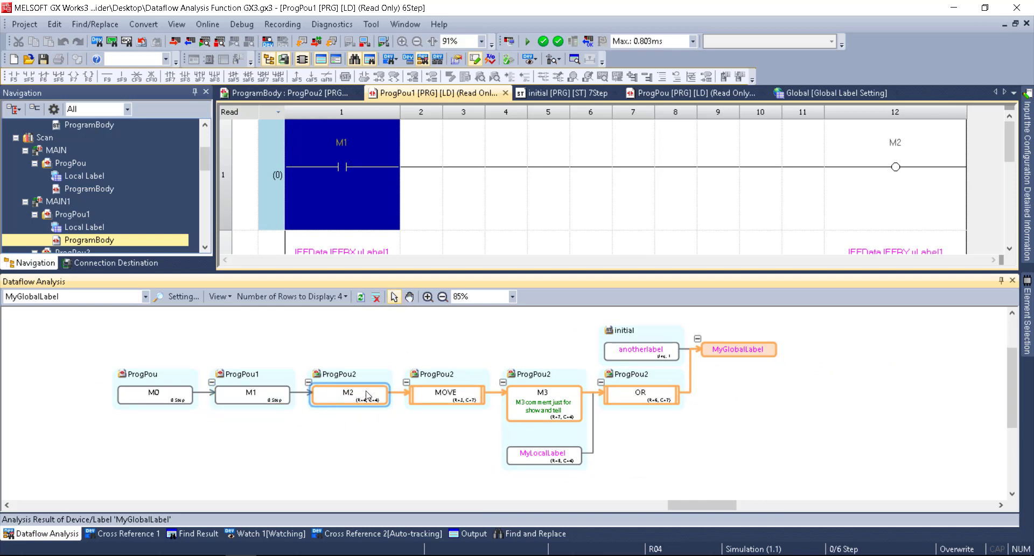
Step: Restart the dataflow analysis from the M2 node, clearing the previous results
right_click(334, 397)
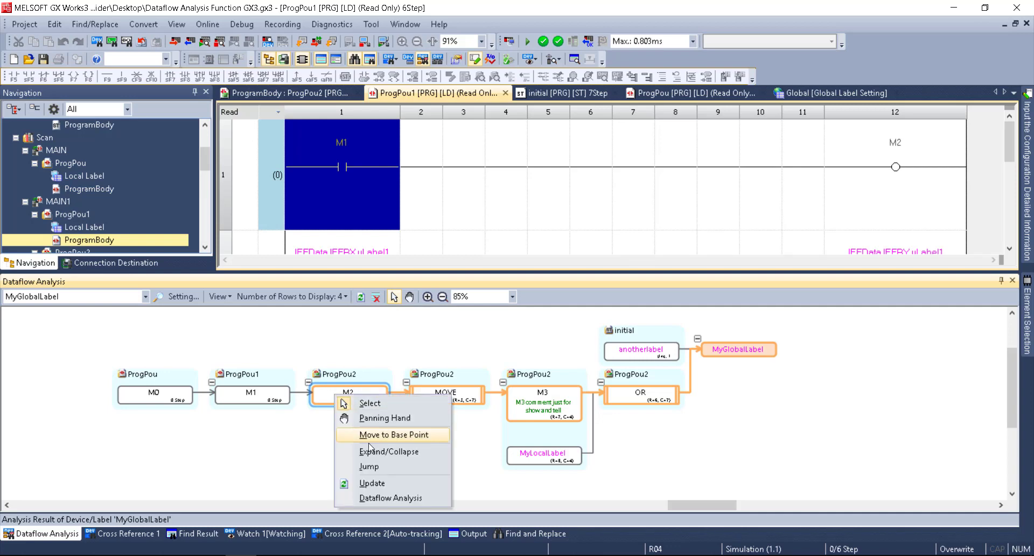
left_click(401, 498)
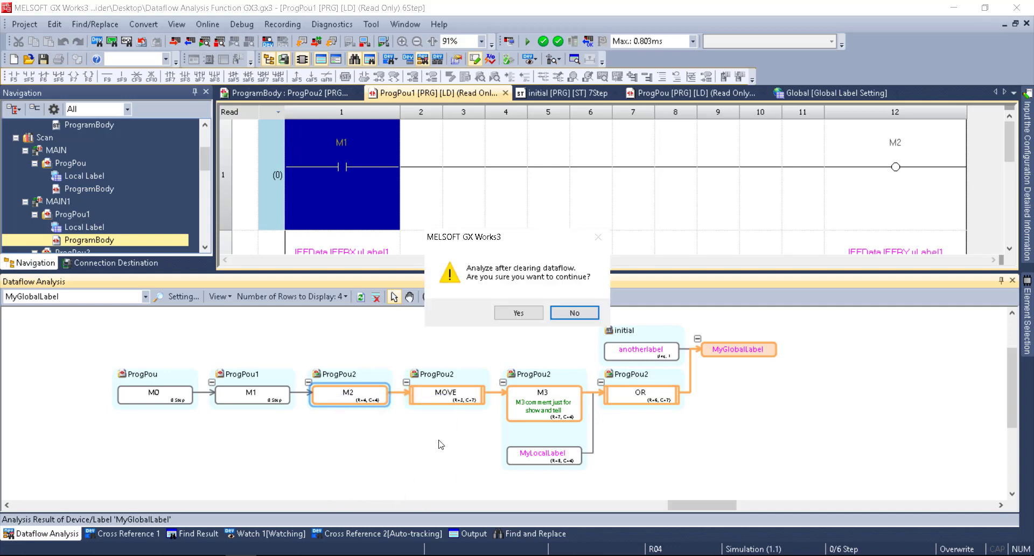
left_click(517, 316)
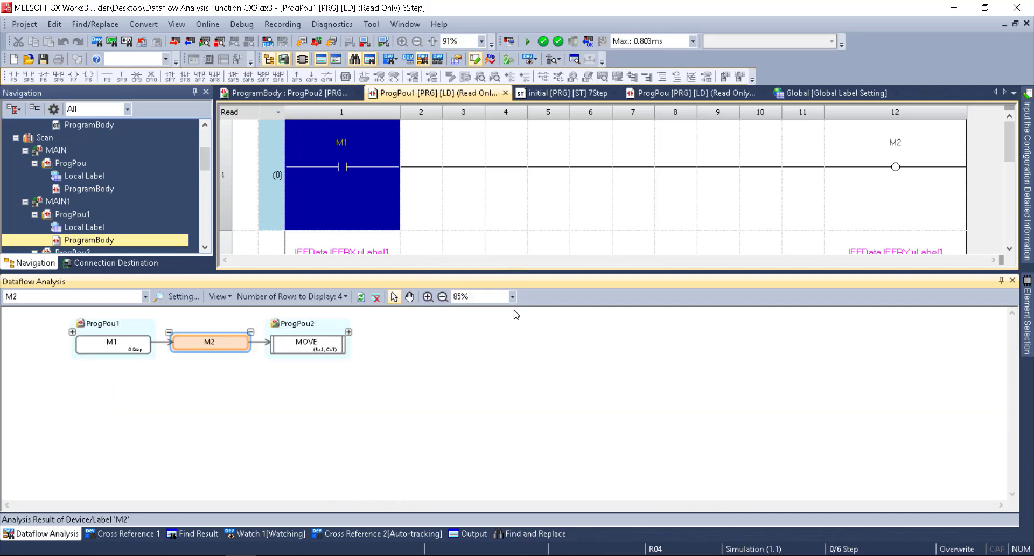
Step: Centre and zoom the M2 diagram, keep M2 in the label list, and switch to the Select tool
left_click(410, 296)
left_click_drag(227, 347, 410, 376)
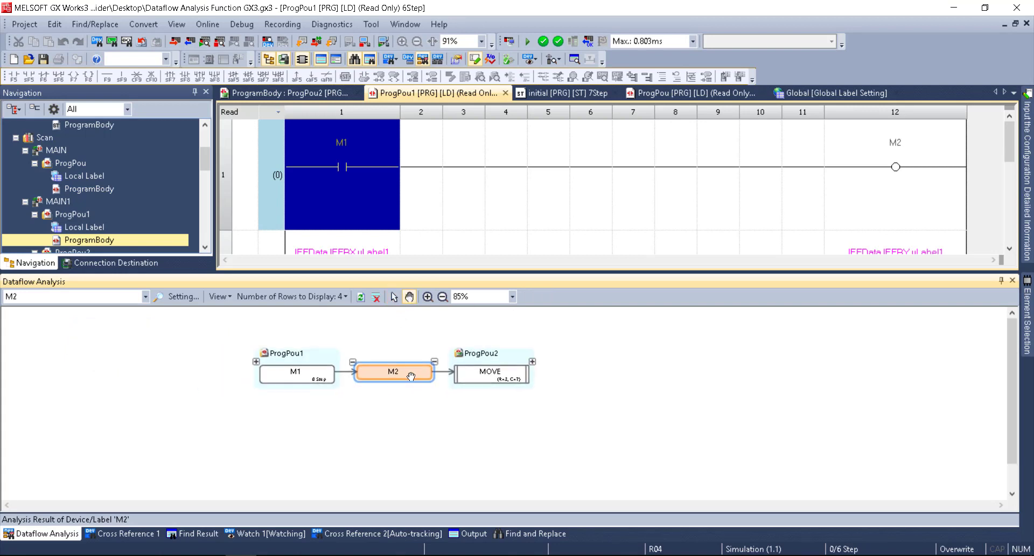
left_click(428, 296)
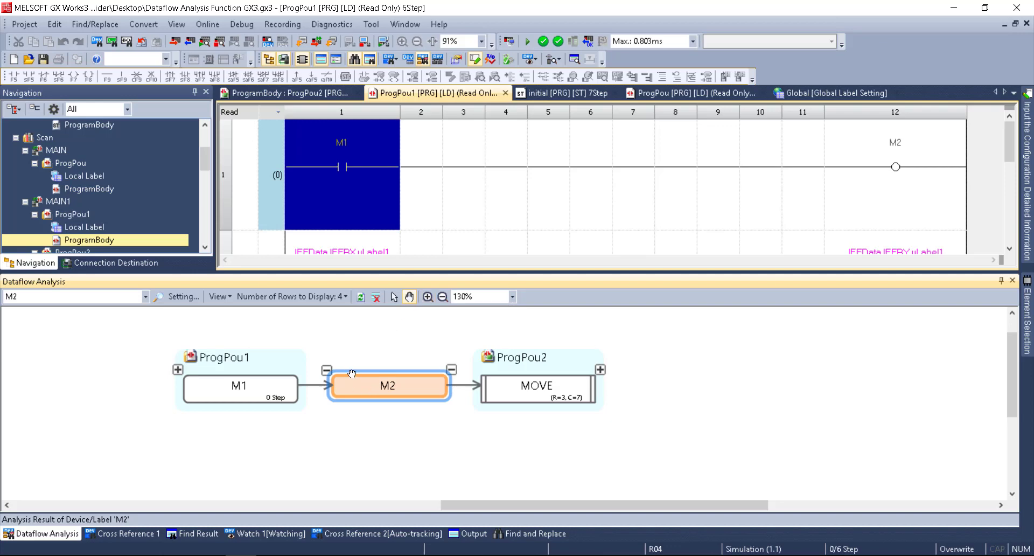
left_click(145, 296)
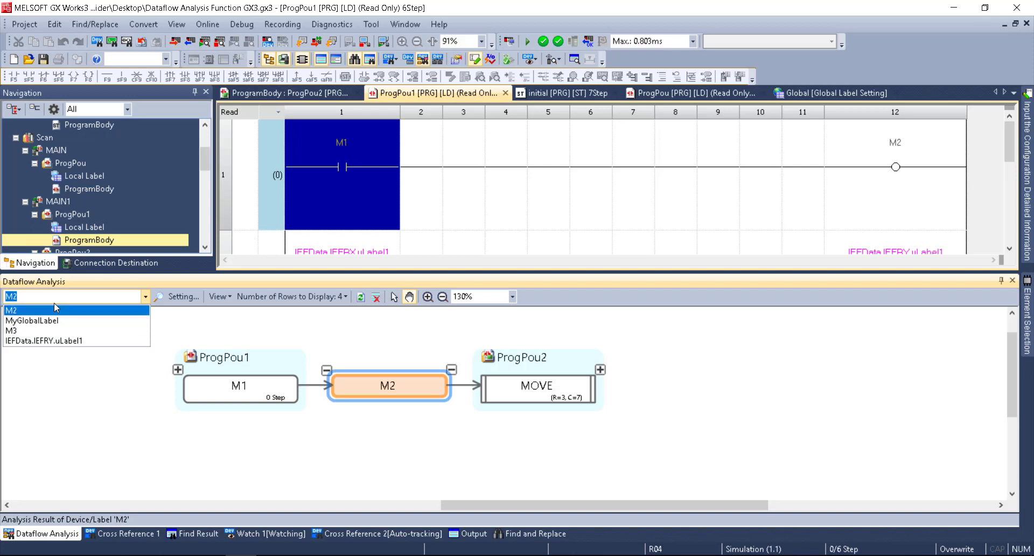
left_click(378, 348)
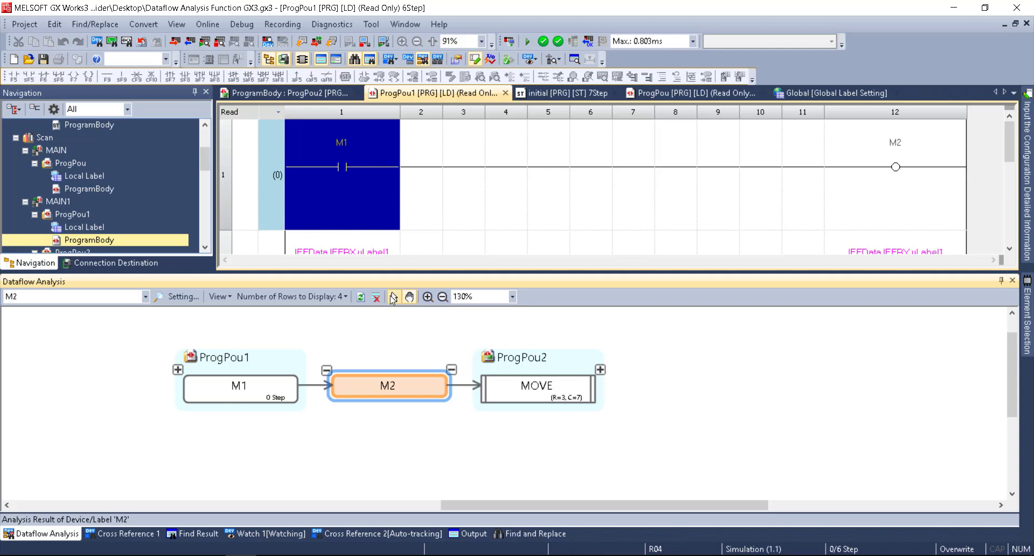
left_click(393, 296)
Step: Jump to ProgPou2's MOVE block, then expand the flow past MOVE, M3 and OR to MyGlobalLabel
double_click(532, 389)
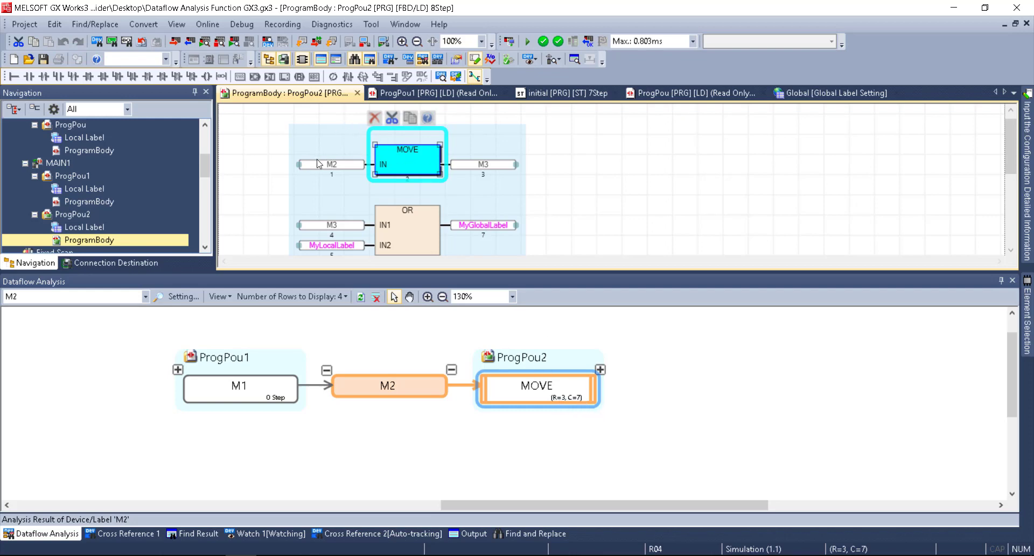
scroll(242, 123, "up", 1)
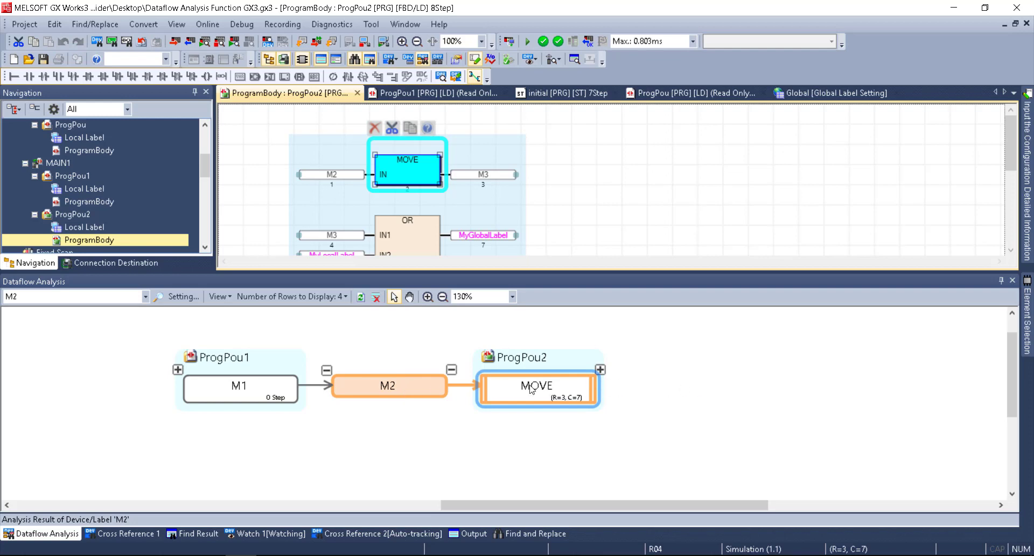
left_click(601, 370)
left_click(749, 370)
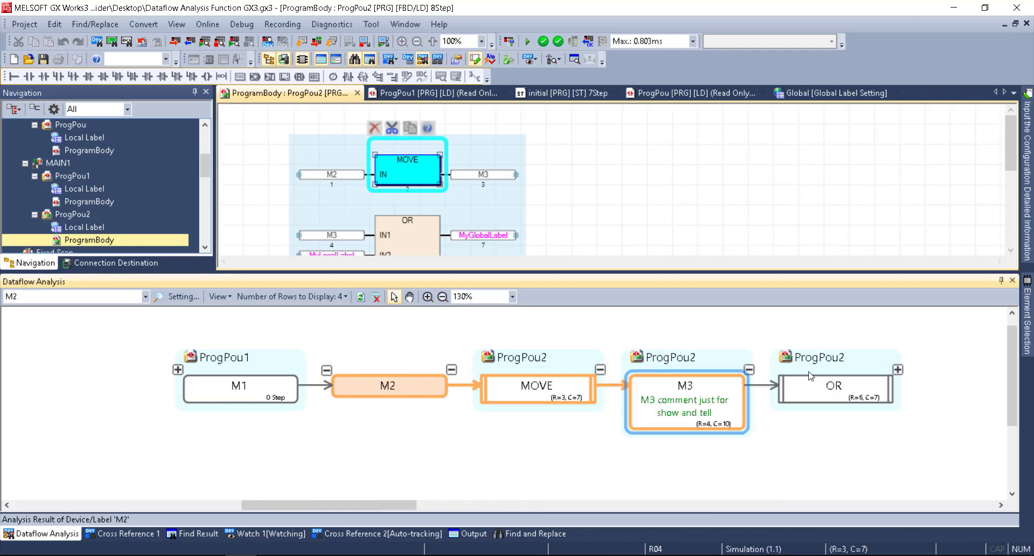
left_click(899, 370)
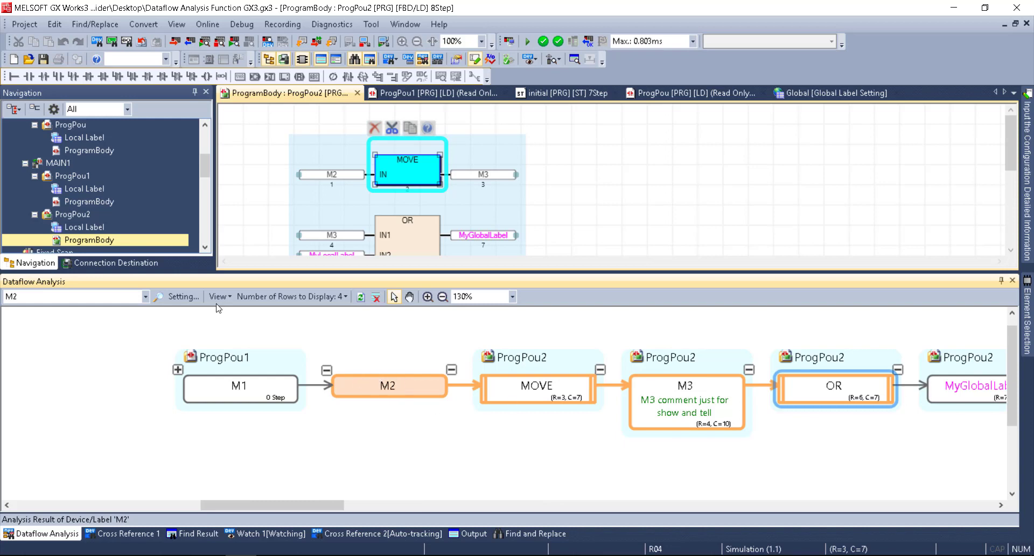
scroll(95, 213, "down", 1)
scroll(95, 213, "up", 2)
scroll(94, 208, "up", 1)
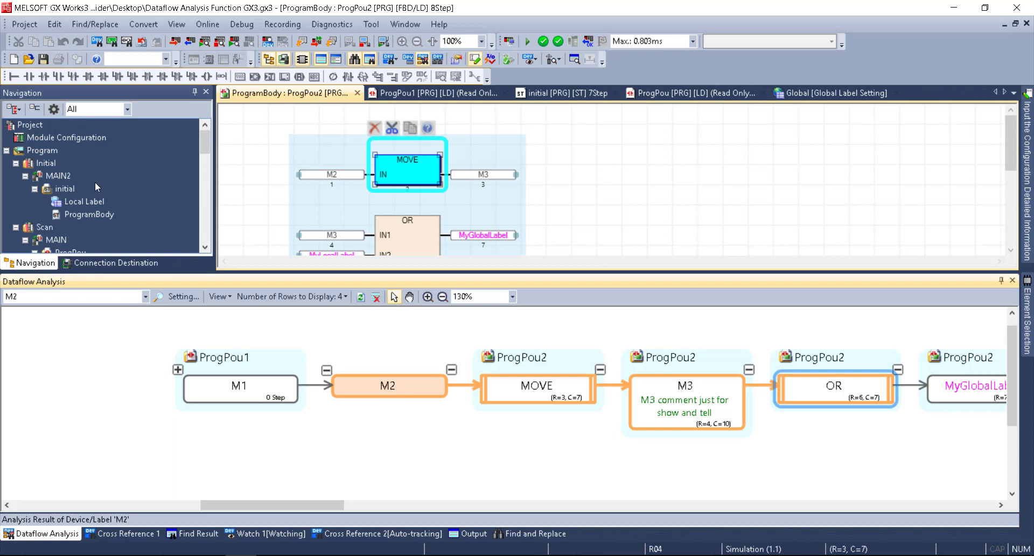
scroll(87, 211, "down", 1)
scroll(83, 212, "down", 2)
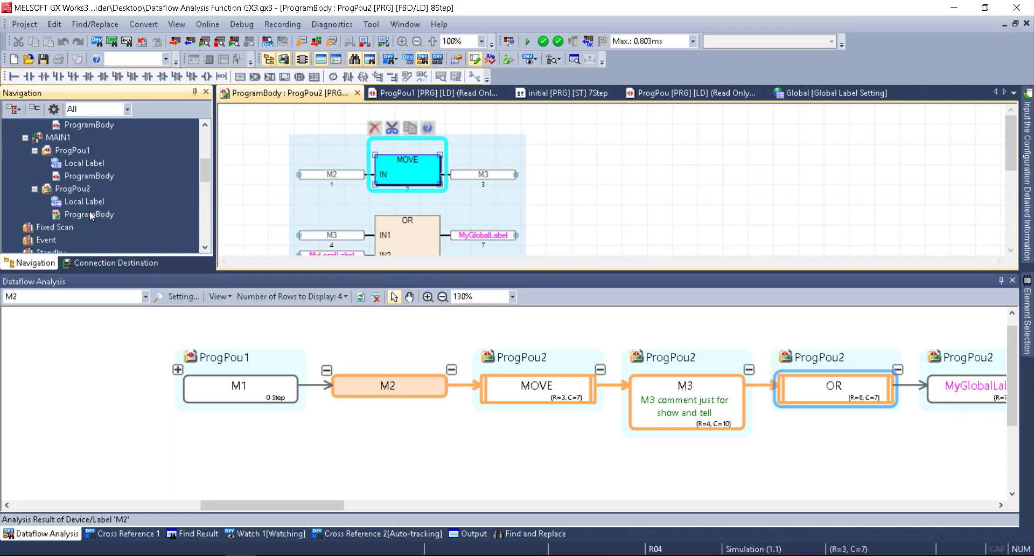
Step: Reopen ProgPou1's ProgramBody in an enlarged editor and select the IEFData.IEFRY.uLabel1 coil in rung 2
double_click(89, 176)
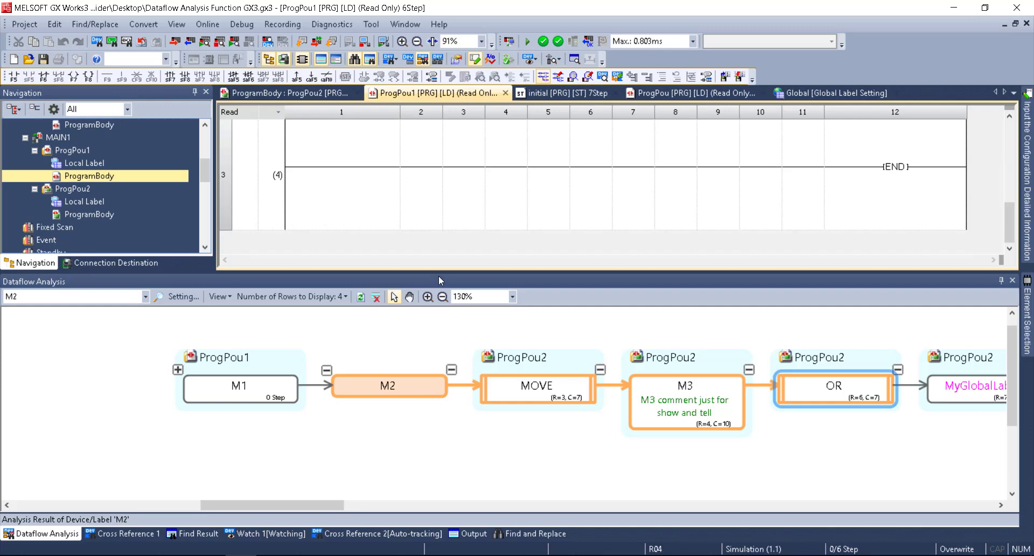
left_click_drag(437, 271, 438, 336)
left_click(501, 218)
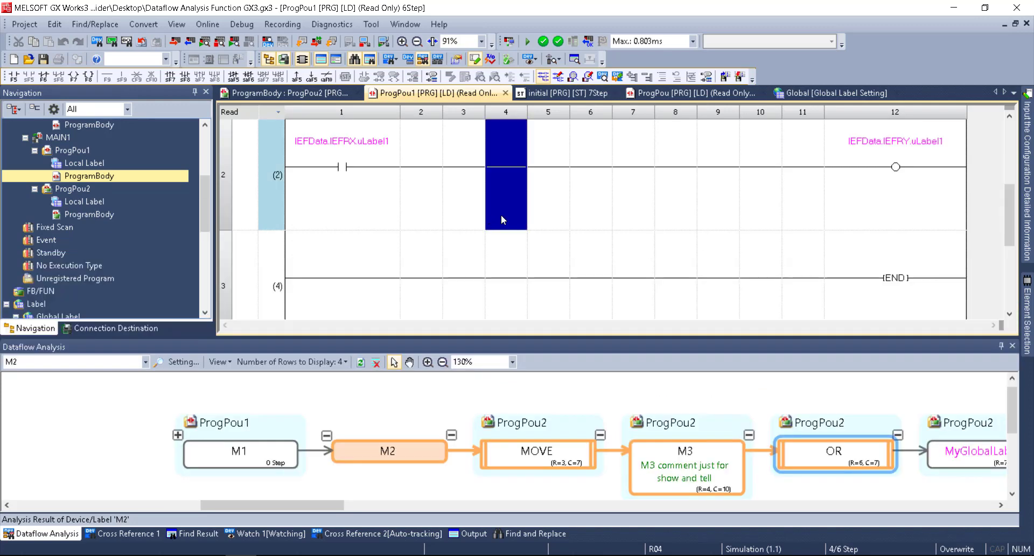
key("Right")
key("Right")
key("Down")
key("Right")
key("Up")
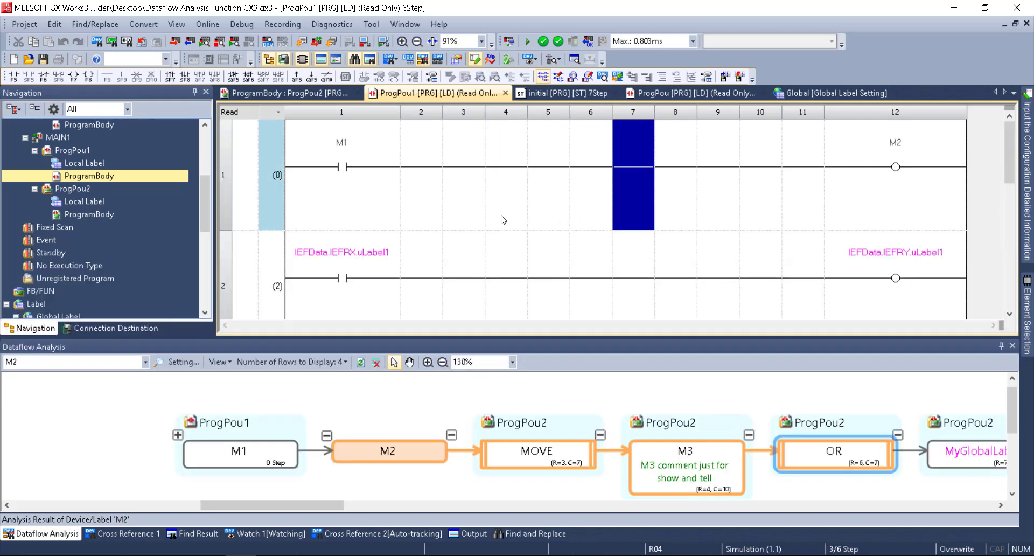
left_click(893, 255)
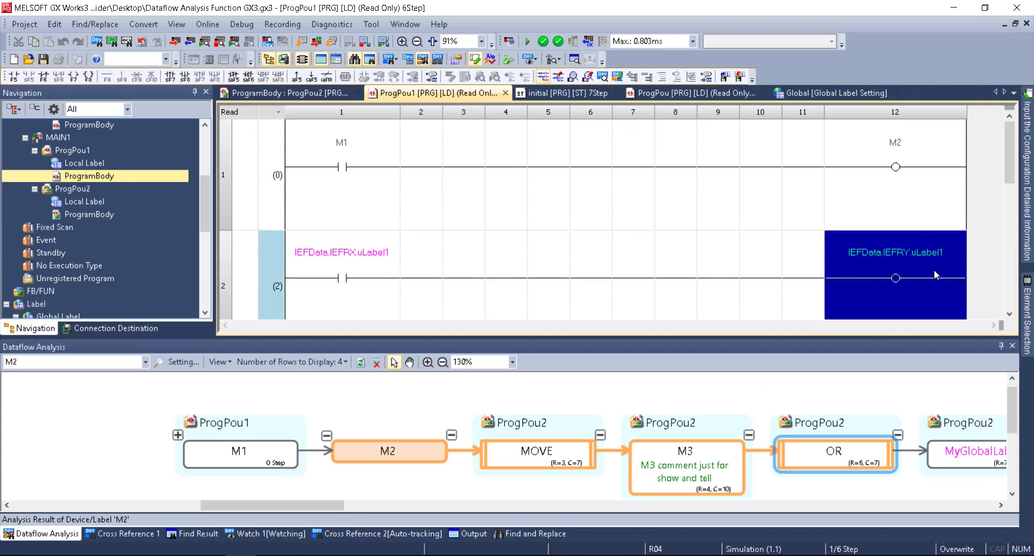
Step: Run Dataflow Analysis on the IEFData.IEFRY.uLabel1 coil from its context menu
right_click(893, 255)
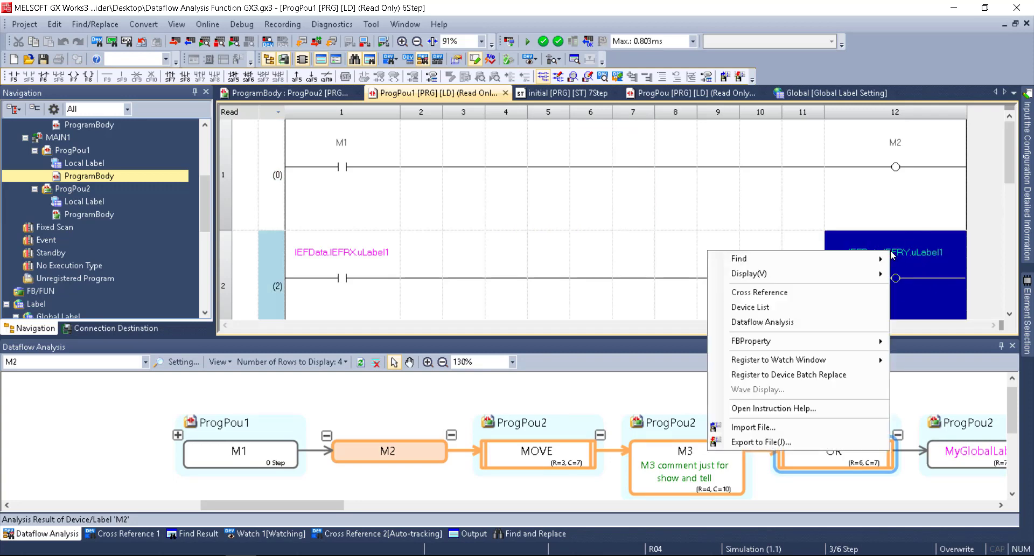
left_click(790, 323)
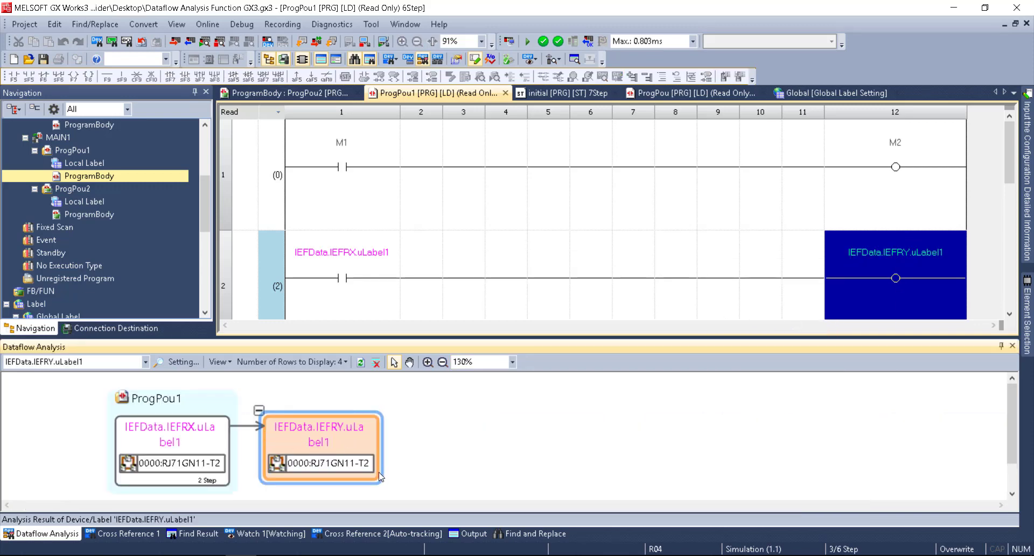
mouse_move(289, 463)
mouse_move(322, 464)
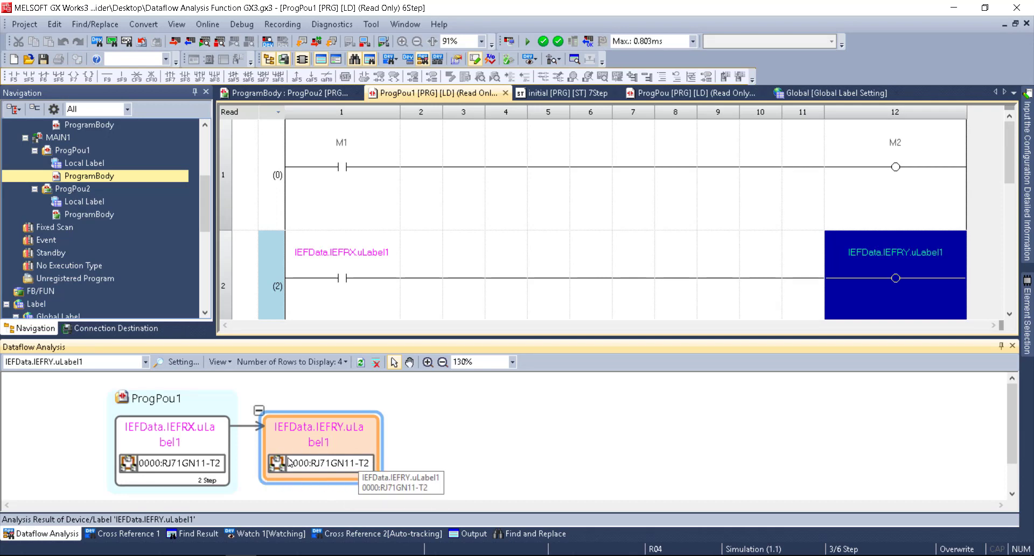
Step: Open RJ71GN11-T2's module parameters from the IEFRY node, then show the entry linked to IEFRX
left_click(332, 462)
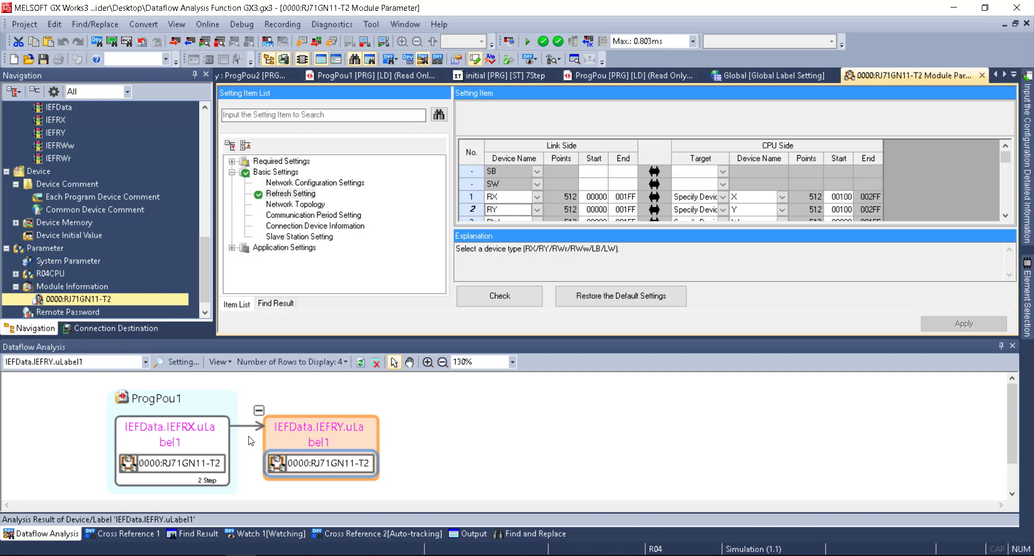
left_click(161, 467)
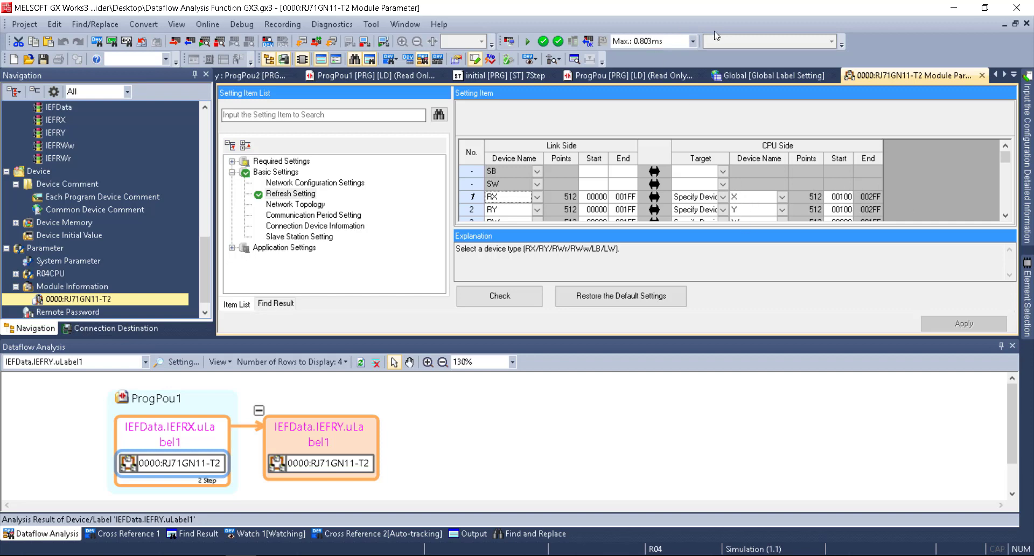
scroll(94, 155, "up", 5)
Step: Reopen ProgPou1's ladder and turn on View > Display Device to show X100 and Y100
scroll(79, 174, "up", 3)
double_click(77, 236)
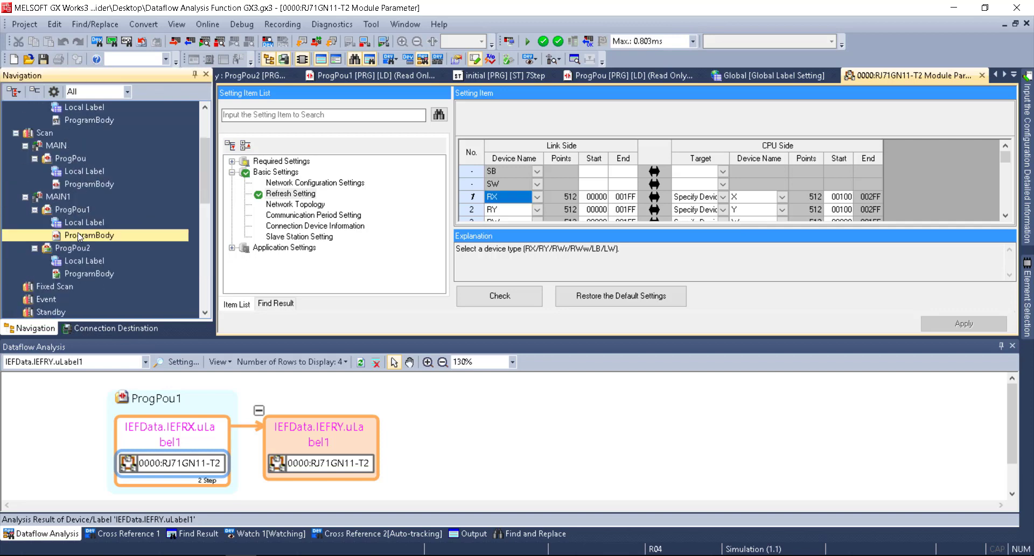
left_click(177, 24)
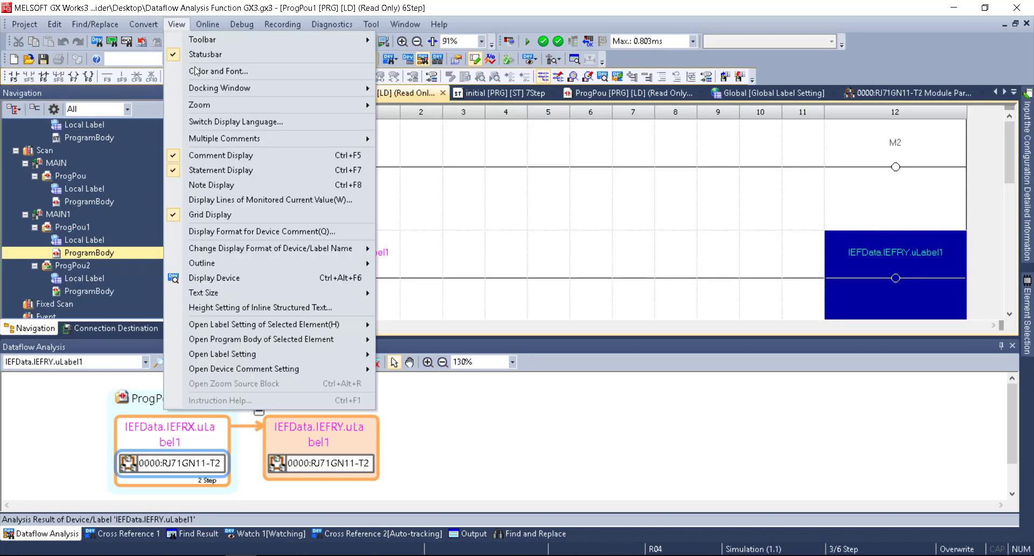
left_click(241, 278)
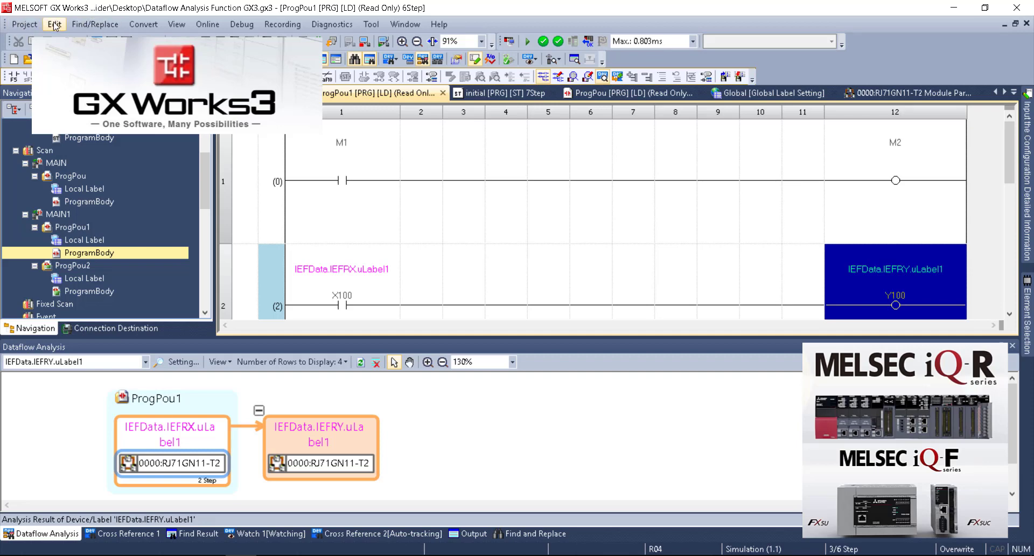
left_click(94, 24)
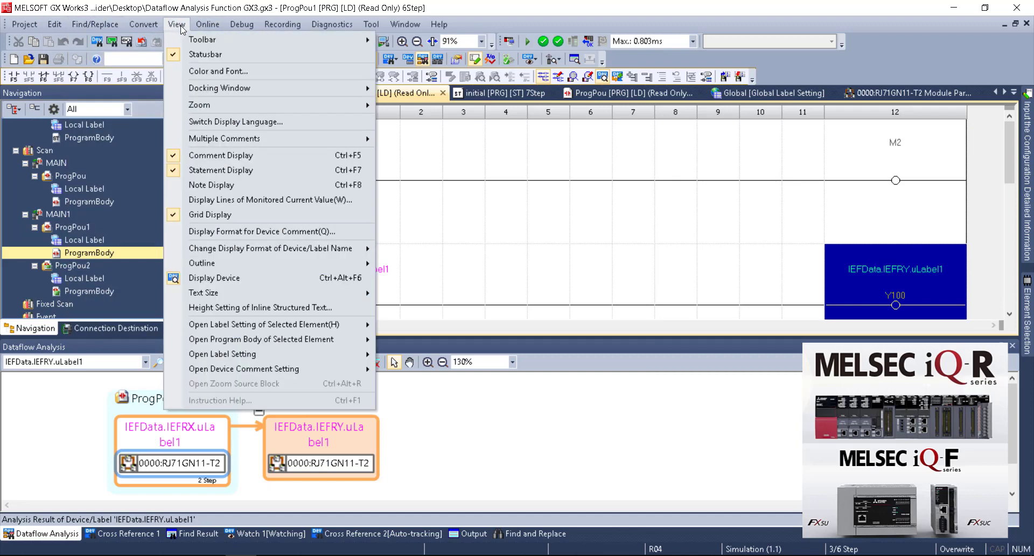
mouse_move(219, 89)
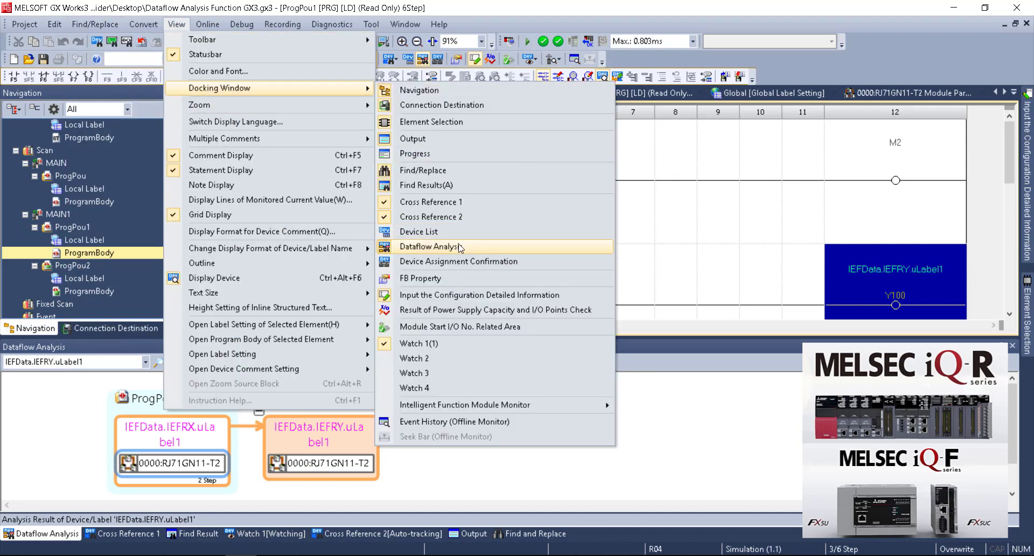
left_click(472, 254)
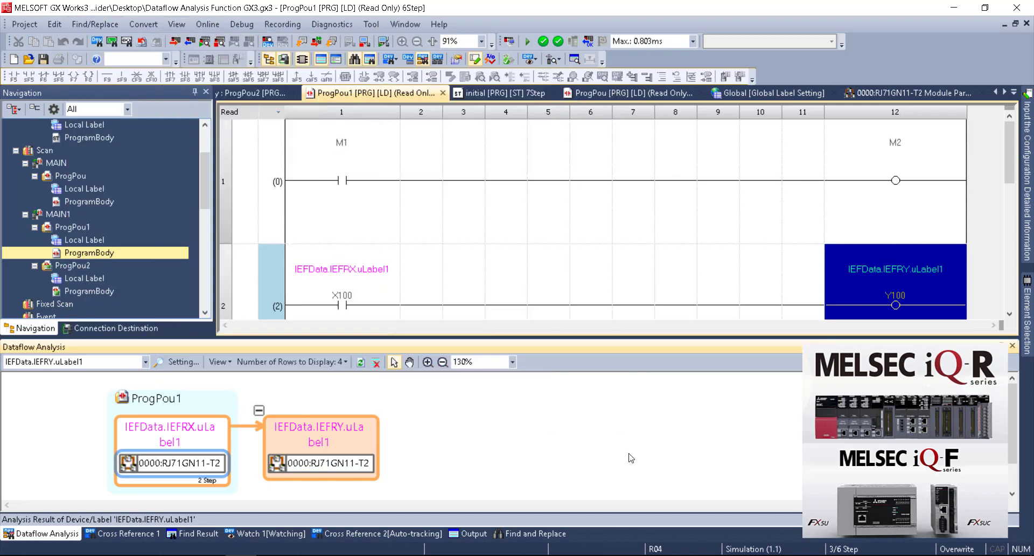
key("ctrl+shift+e")
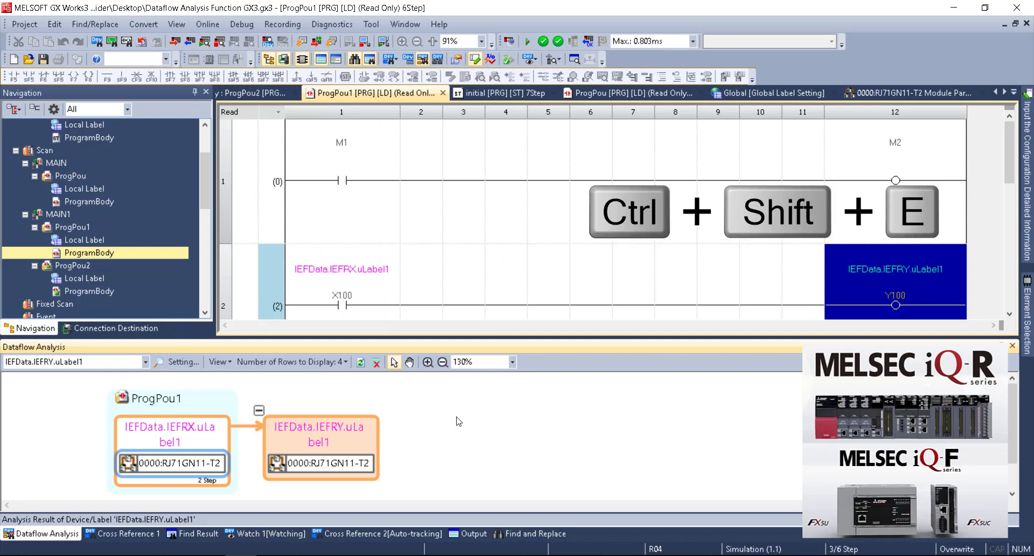
right_click(871, 266)
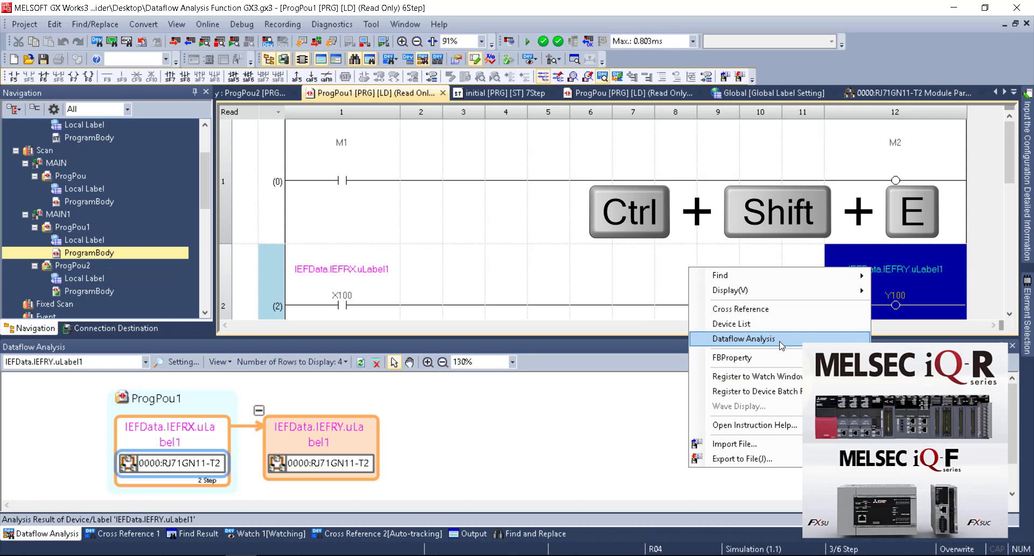